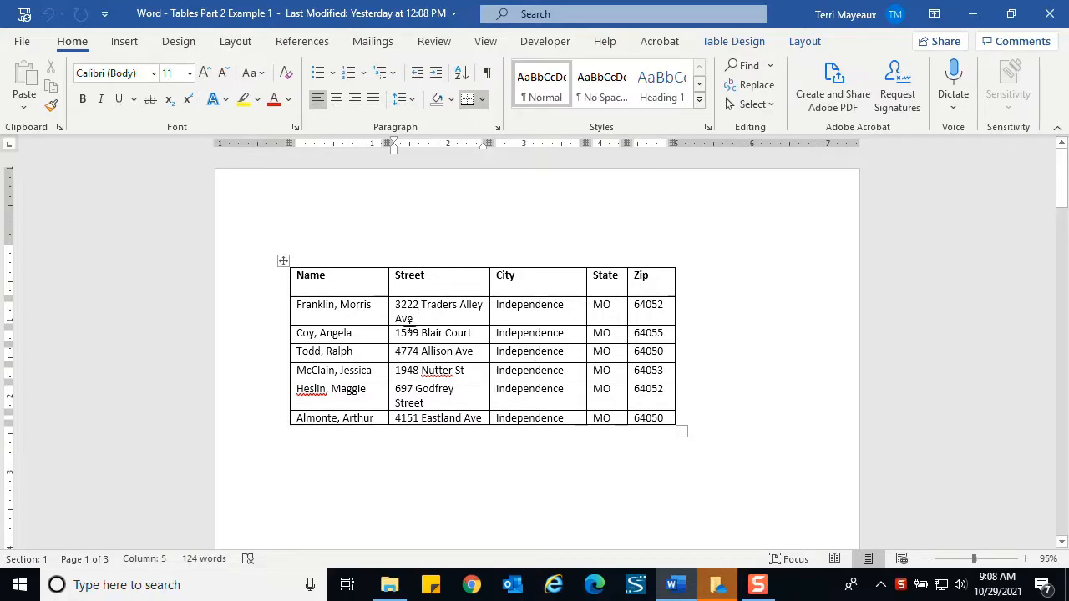
Step: Select the Street cell in the table's first data row
left_click(804, 44)
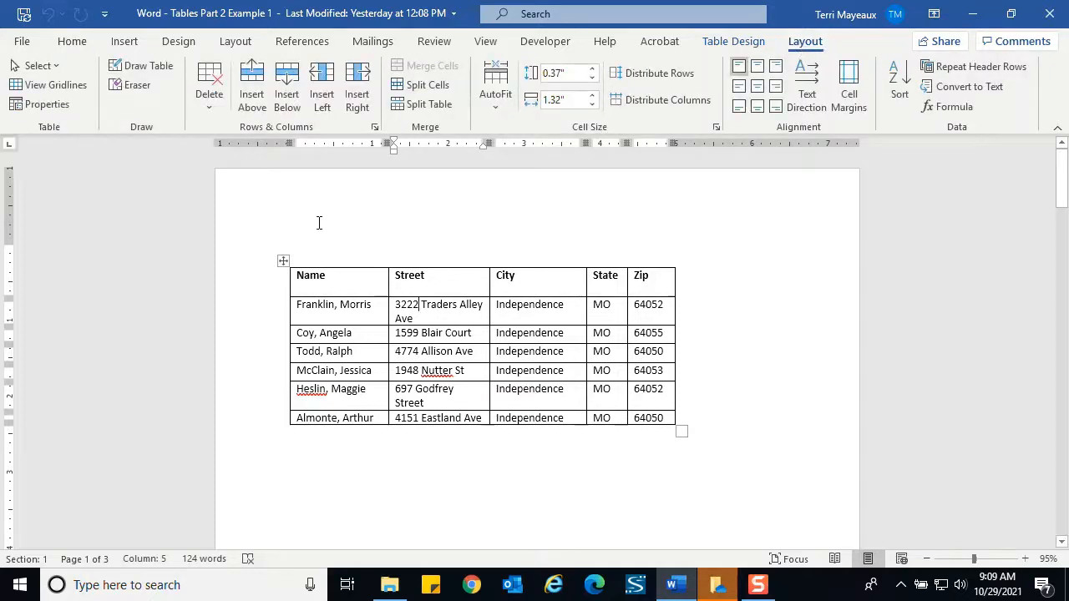
left_click(57, 66)
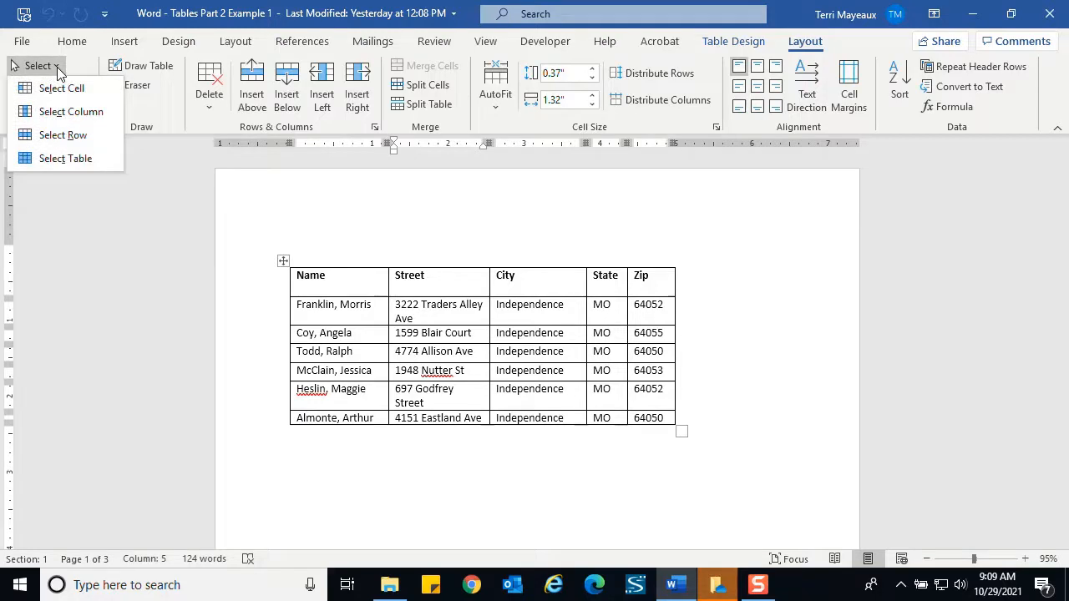
left_click(420, 306)
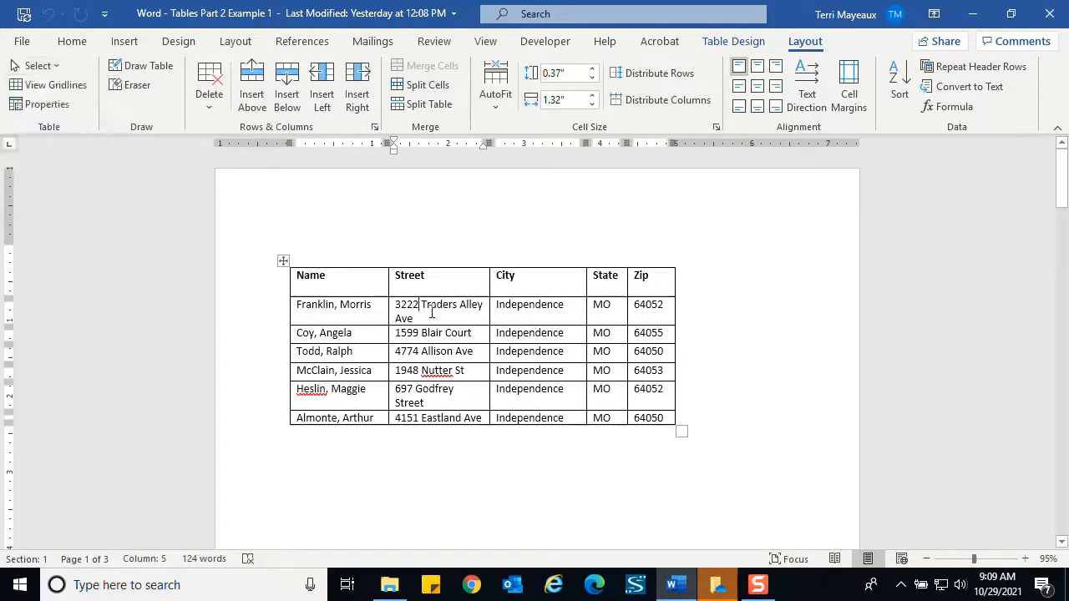
left_click(56, 66)
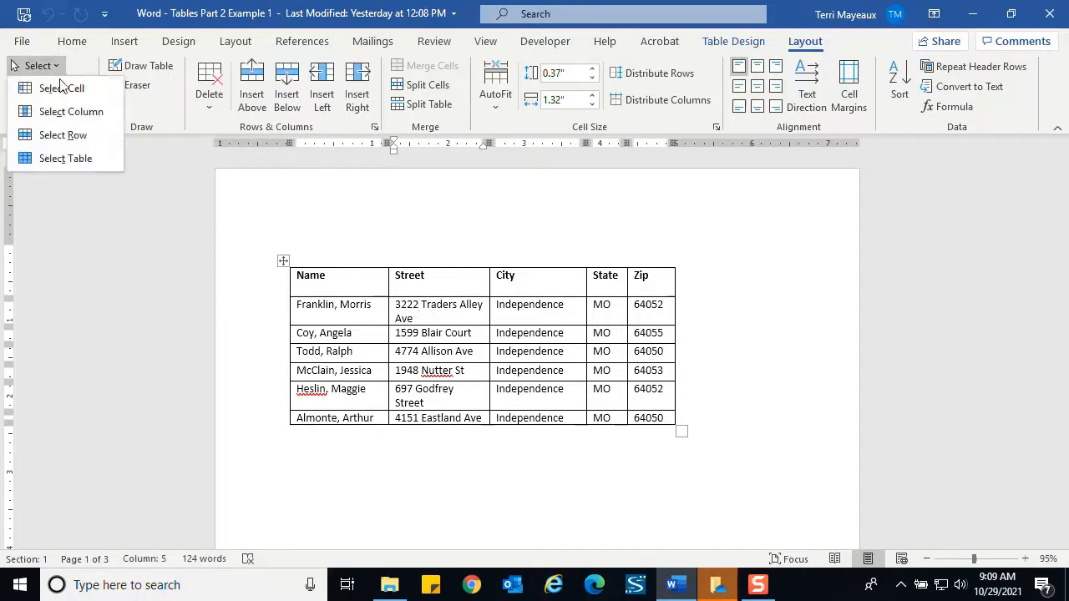
left_click(74, 93)
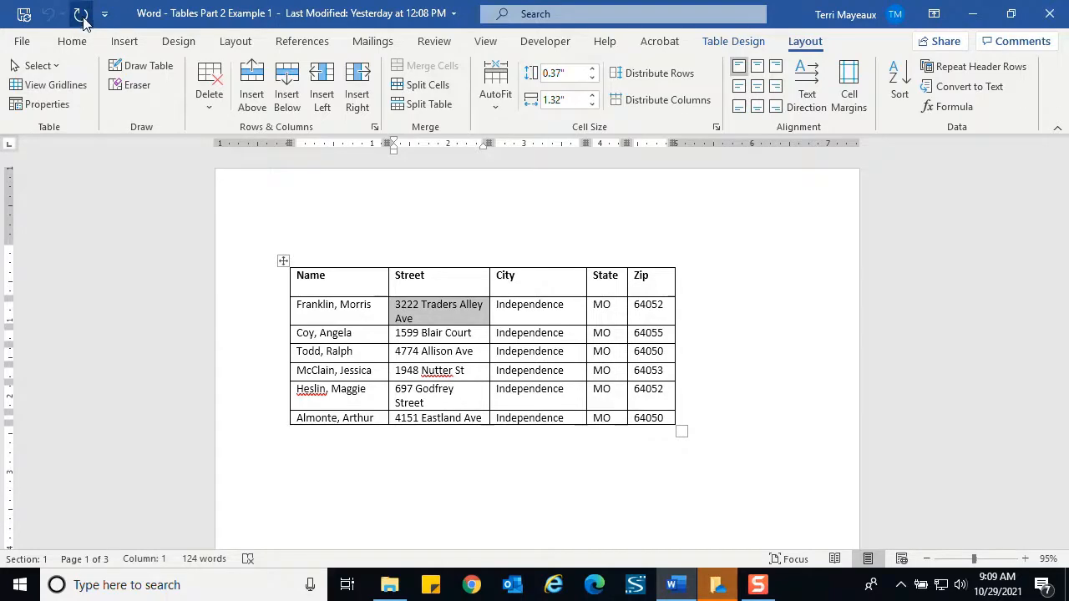
Step: Select the entire Street column of the table
left_click(316, 286)
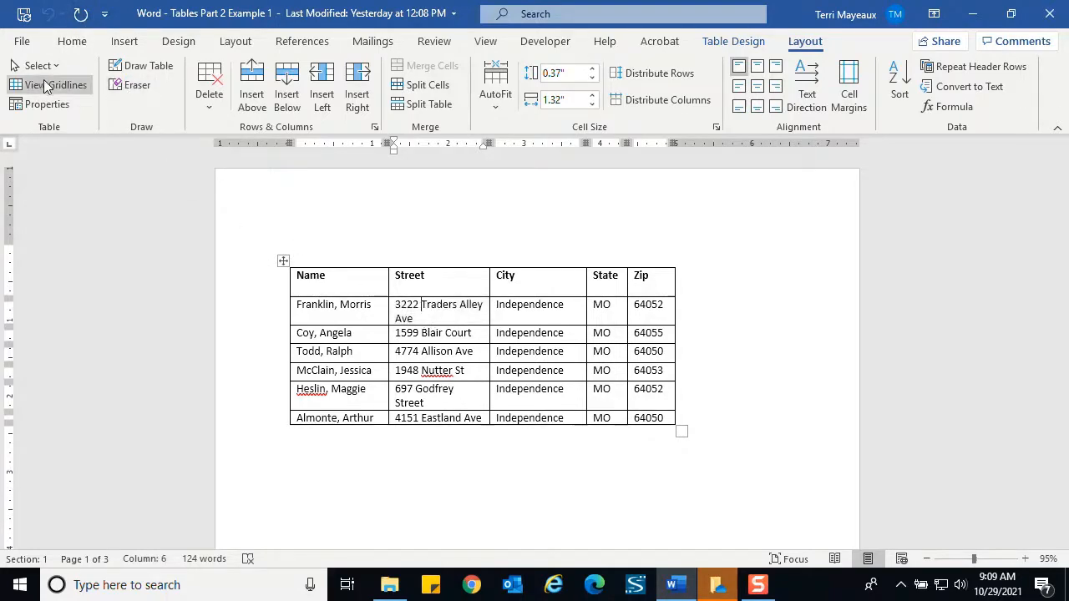
left_click(50, 66)
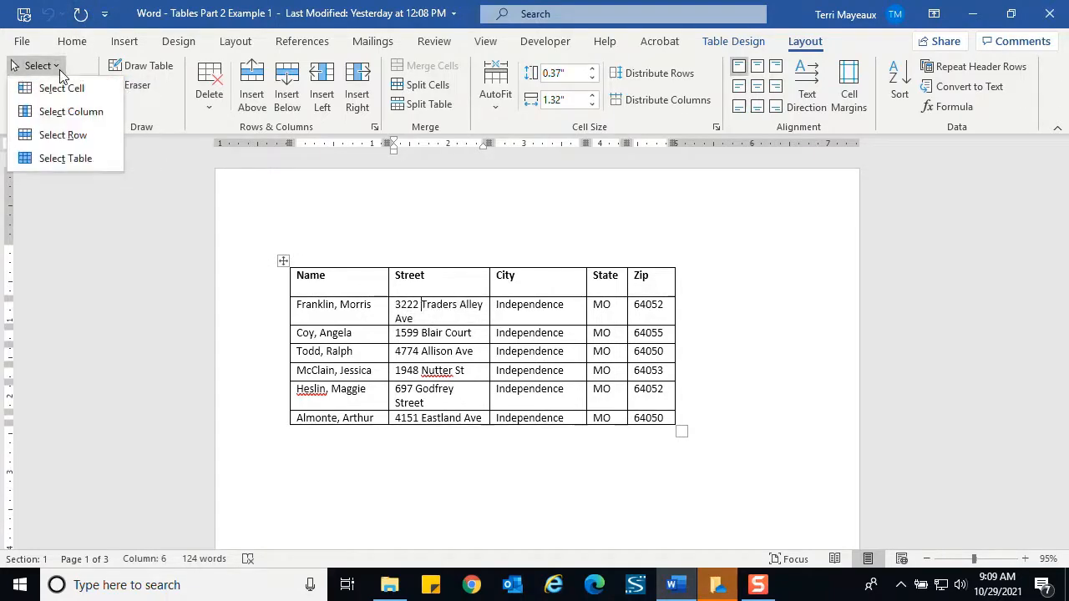
left_click(73, 112)
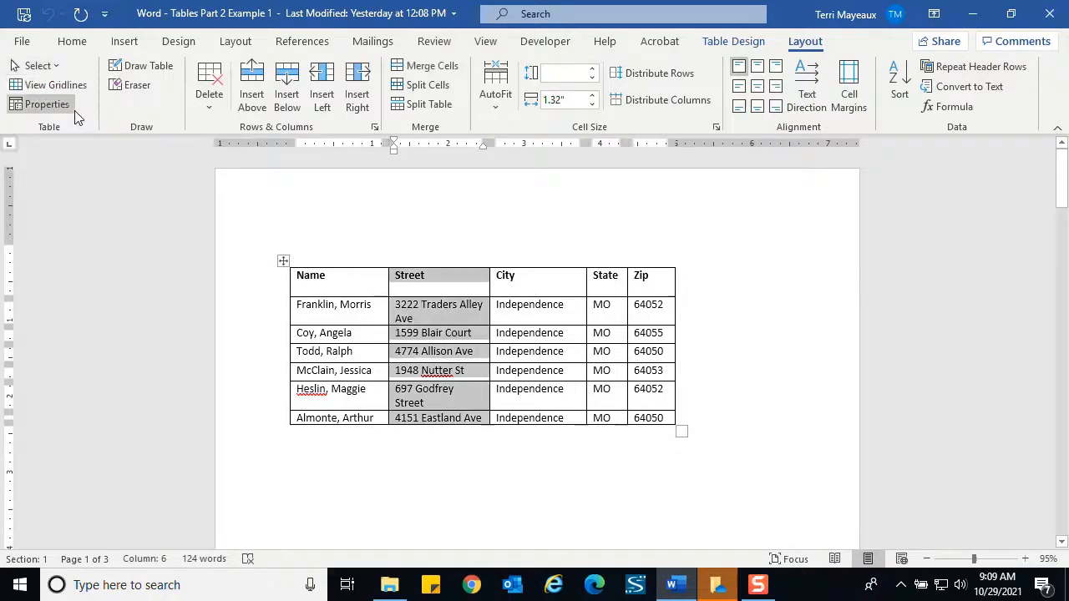
Step: Select the table's header row, and after that select the first data row instead
left_click(329, 285)
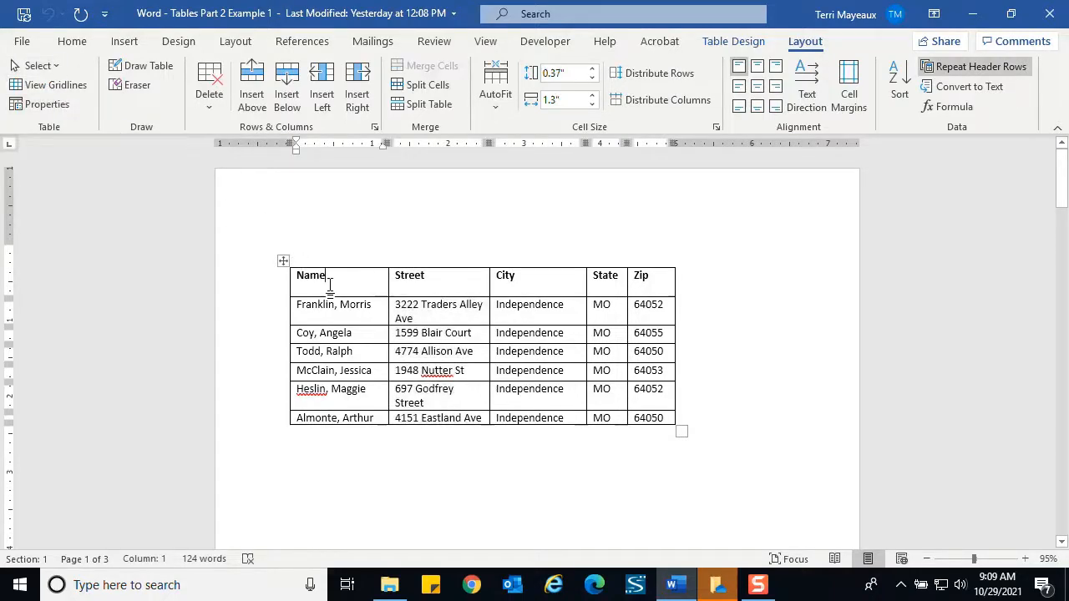
left_click(59, 63)
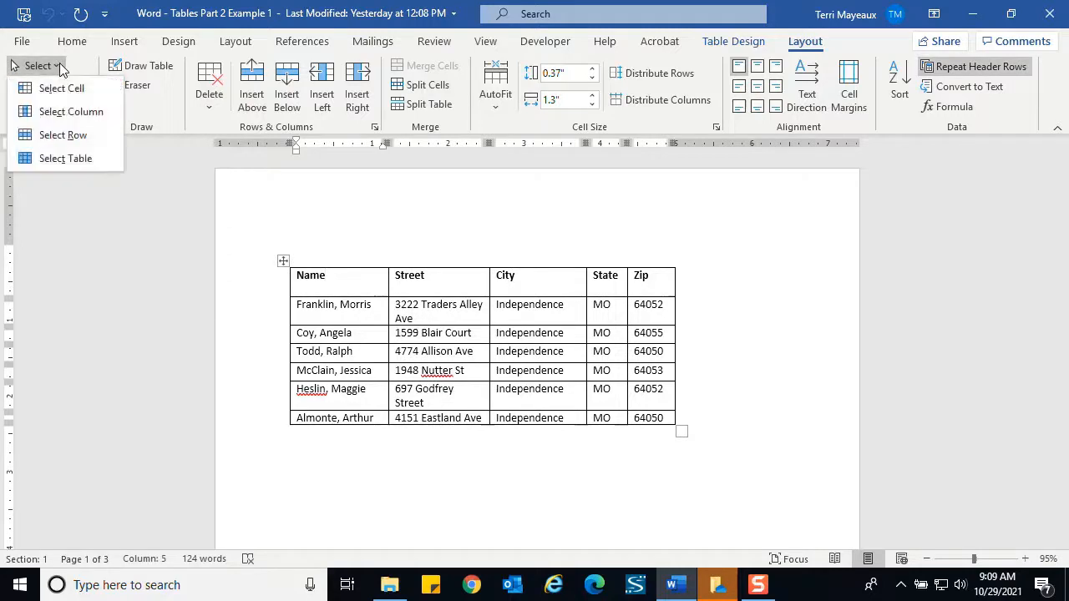
left_click(82, 137)
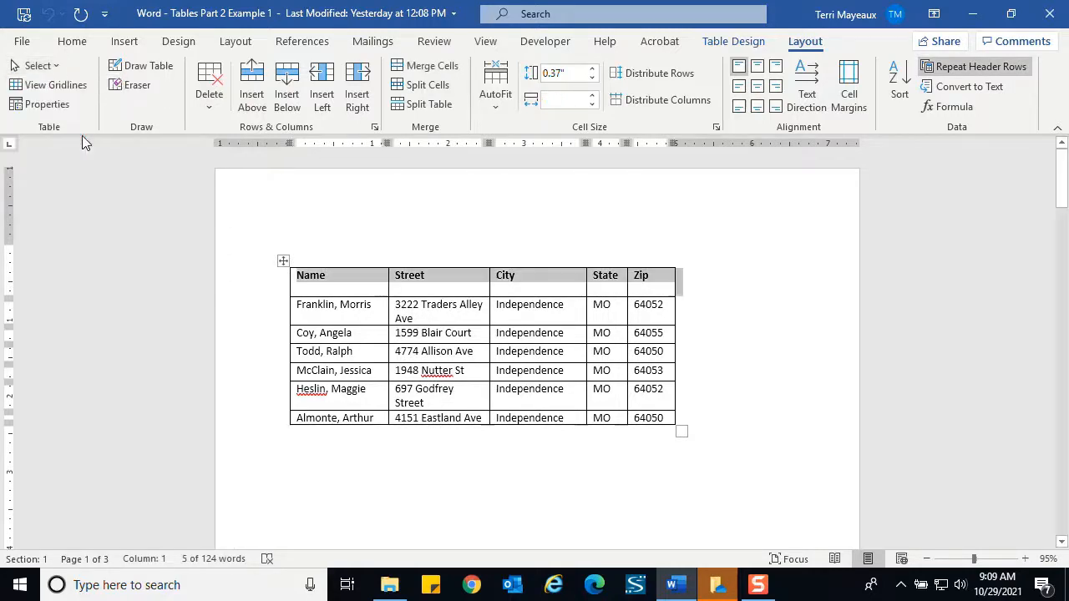
left_click(330, 306)
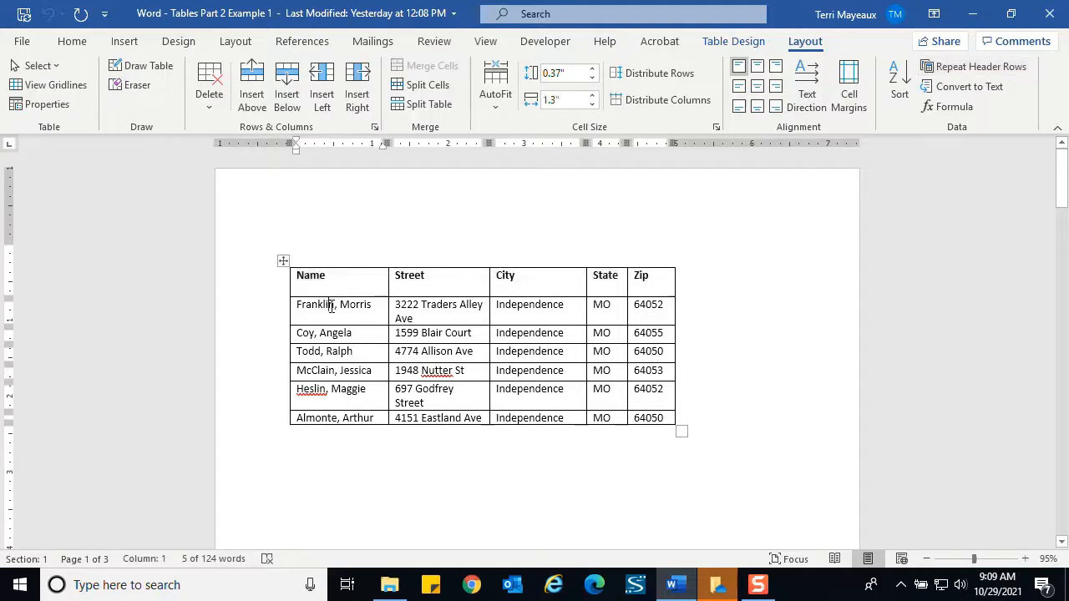
left_click(63, 69)
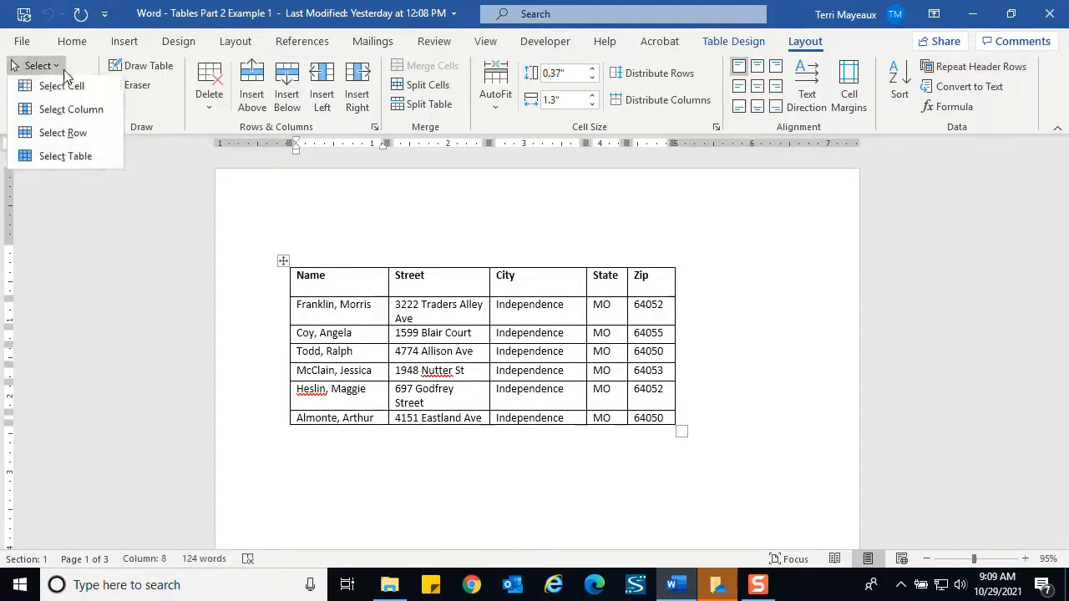
left_click(81, 136)
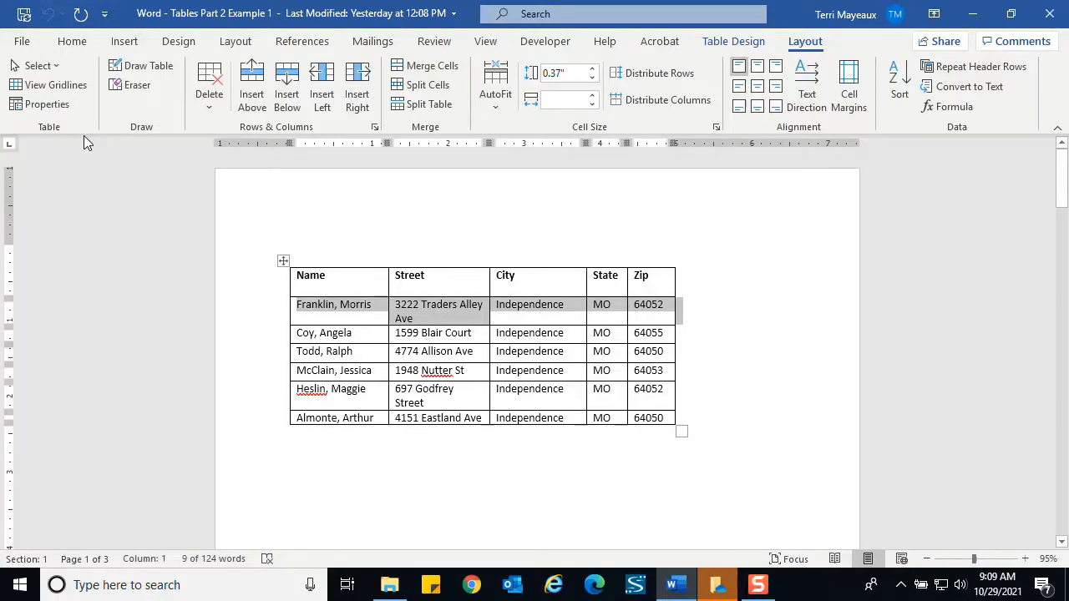
Step: Select the whole table and clear the selection by placing the cursor above the table
left_click(48, 67)
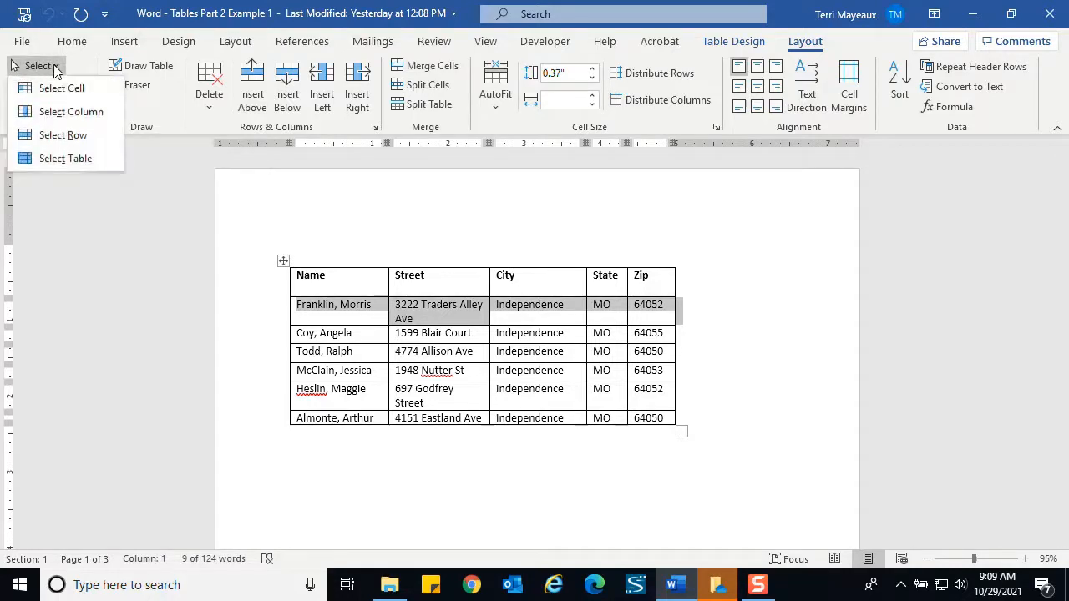
left_click(79, 159)
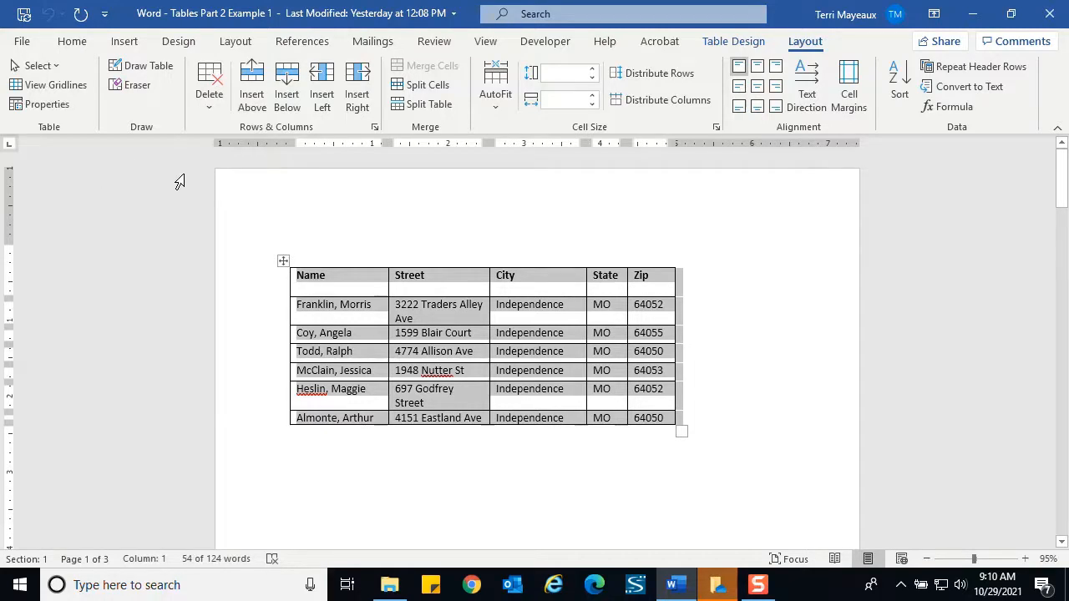
left_click(332, 244)
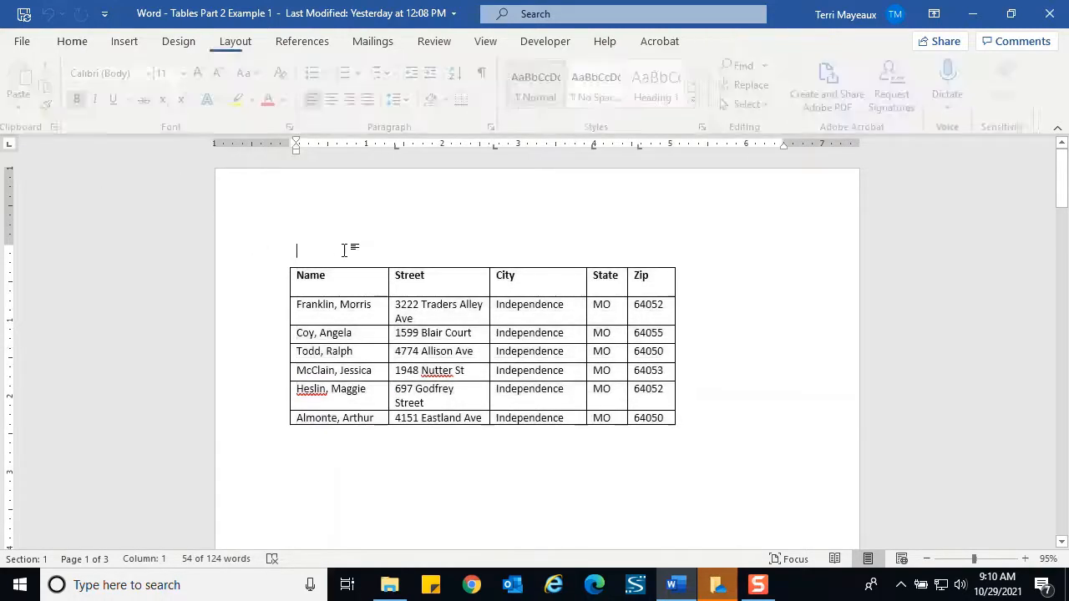
Step: Erase the border between the State and Zip header cells with the Eraser
left_click(343, 286)
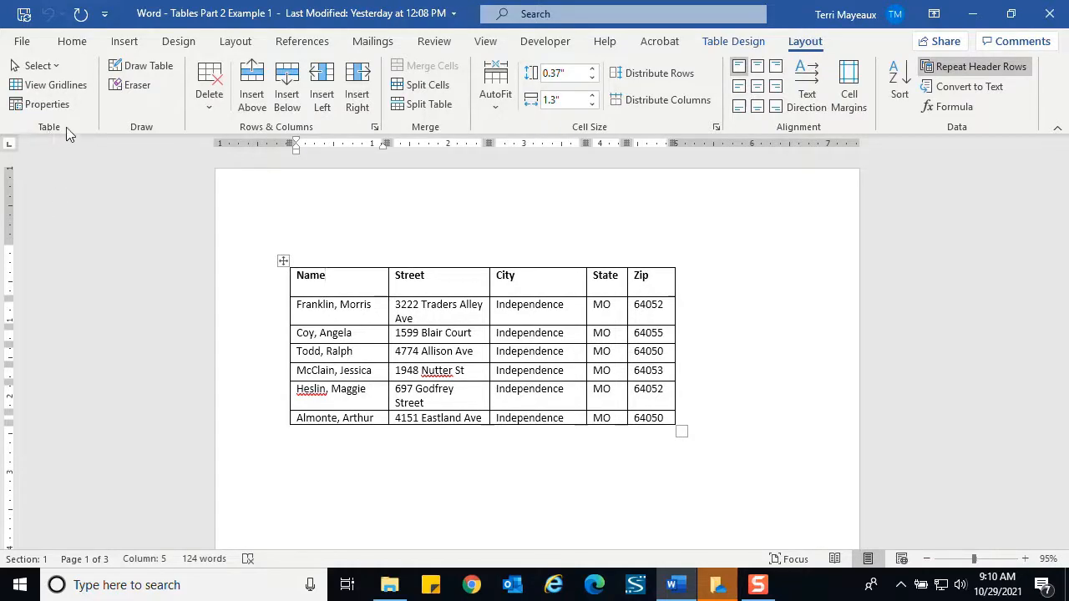
left_click(148, 85)
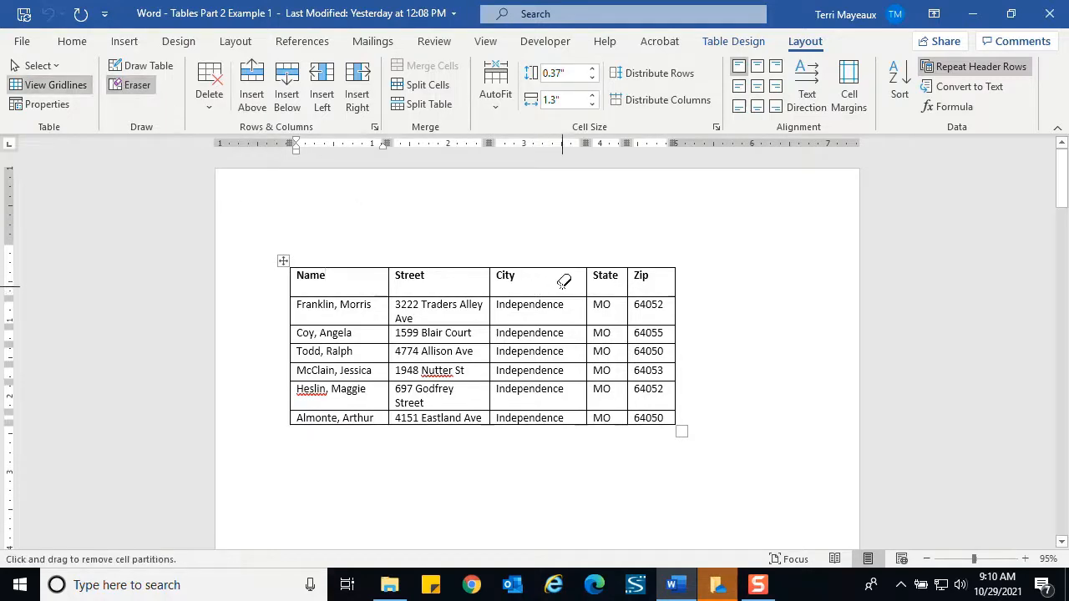
left_click(628, 284)
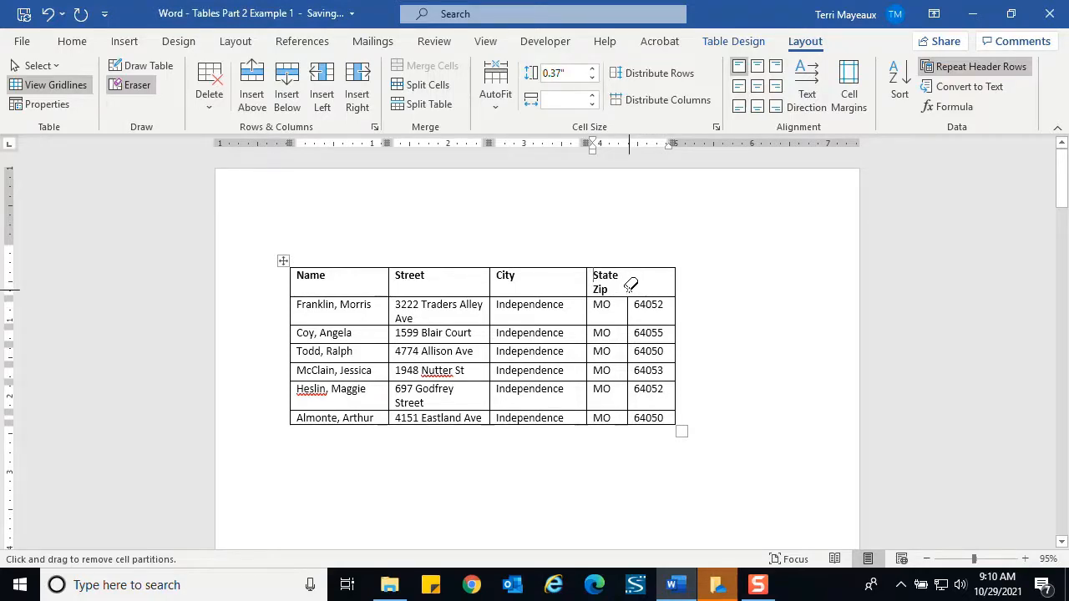
Step: Show the paragraph and formatting marks and undo the border removal between the State and Zip header cells
left_click(73, 41)
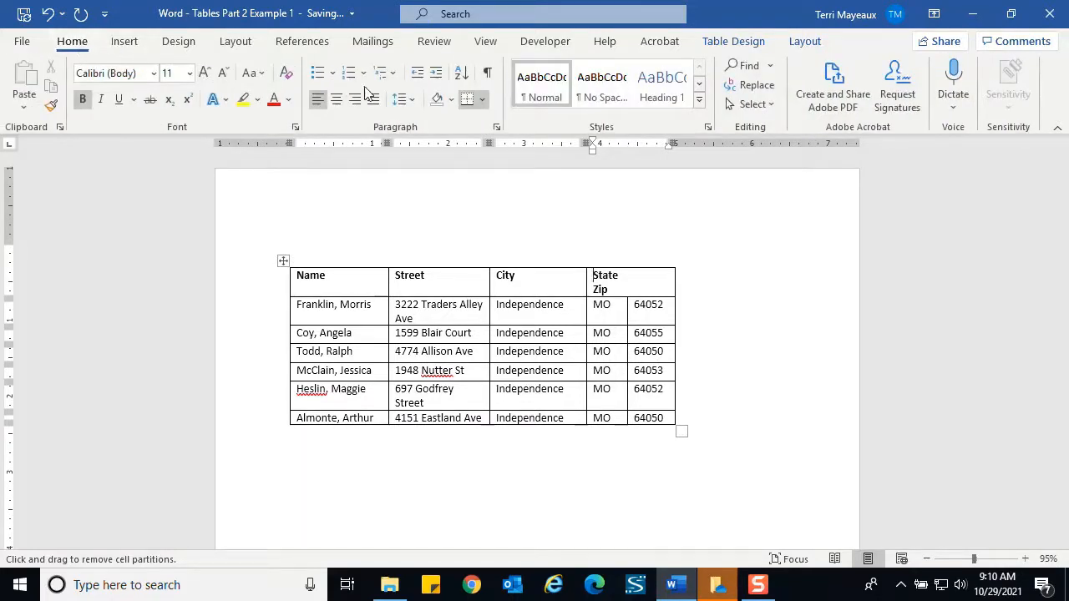
left_click(488, 76)
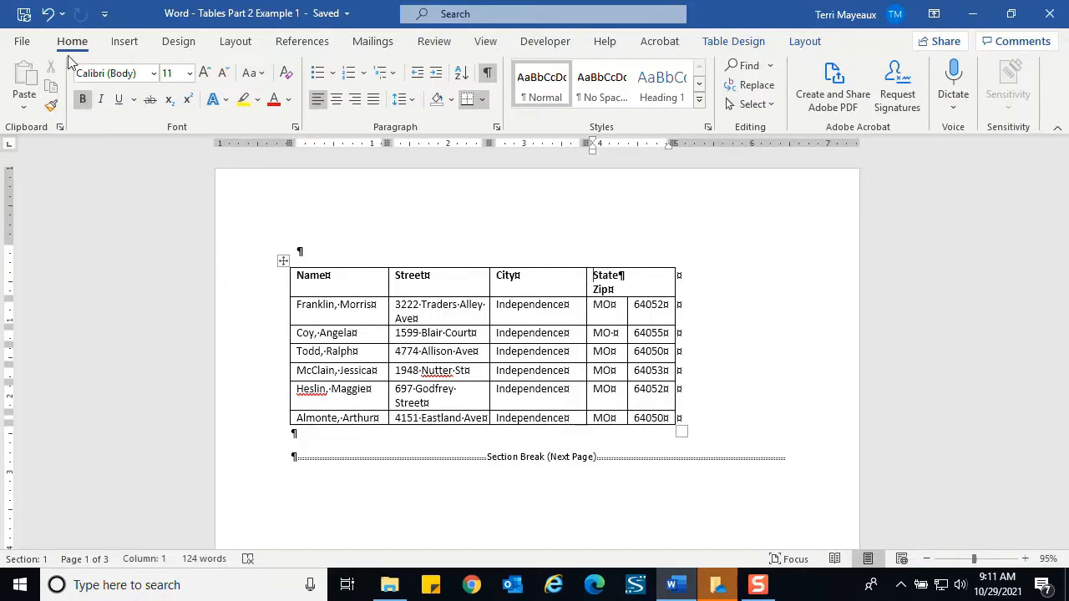
left_click(47, 14)
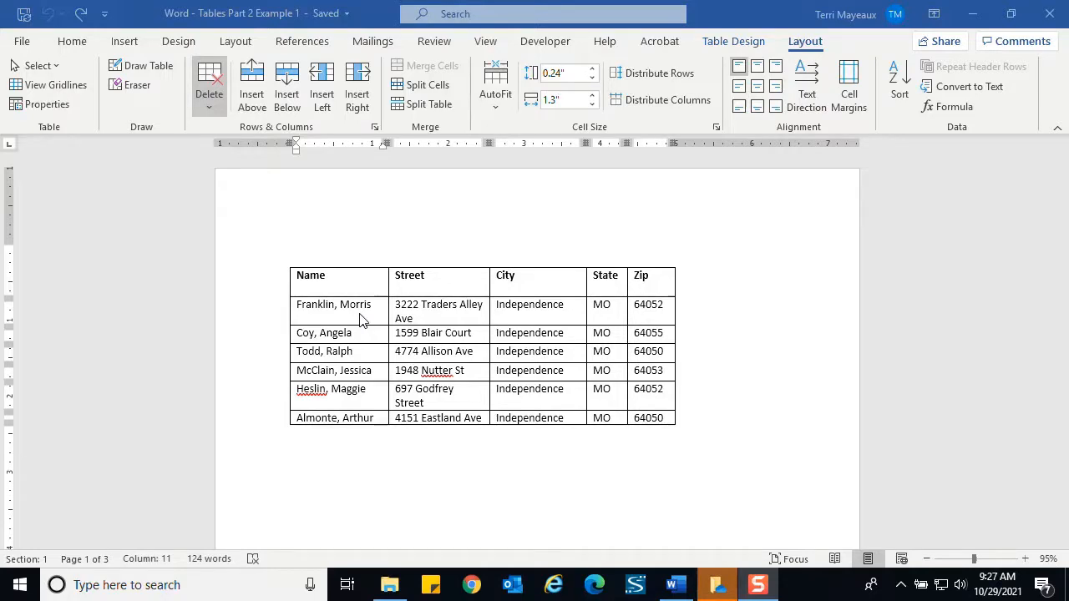
Step: Delete the table's fourth data row and undo the deletion
left_click(338, 371)
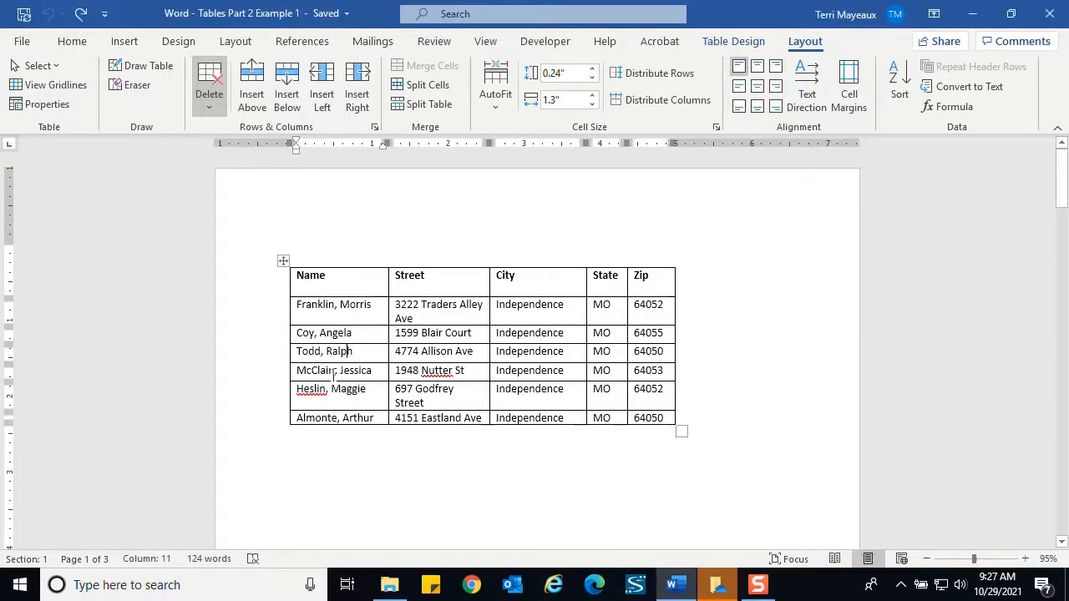
left_click(369, 374)
left_click(212, 117)
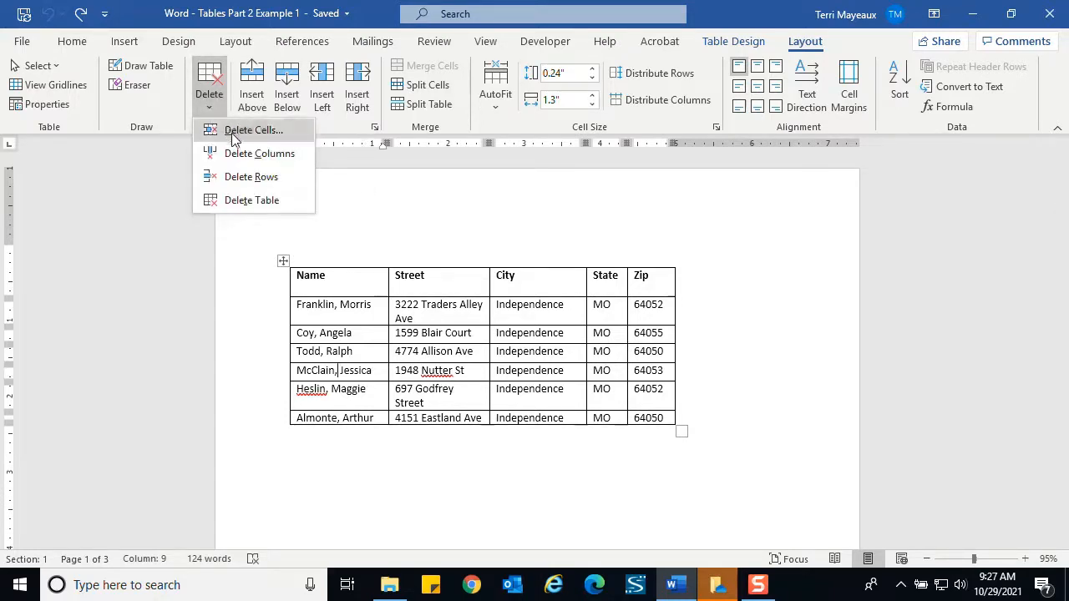
left_click(246, 177)
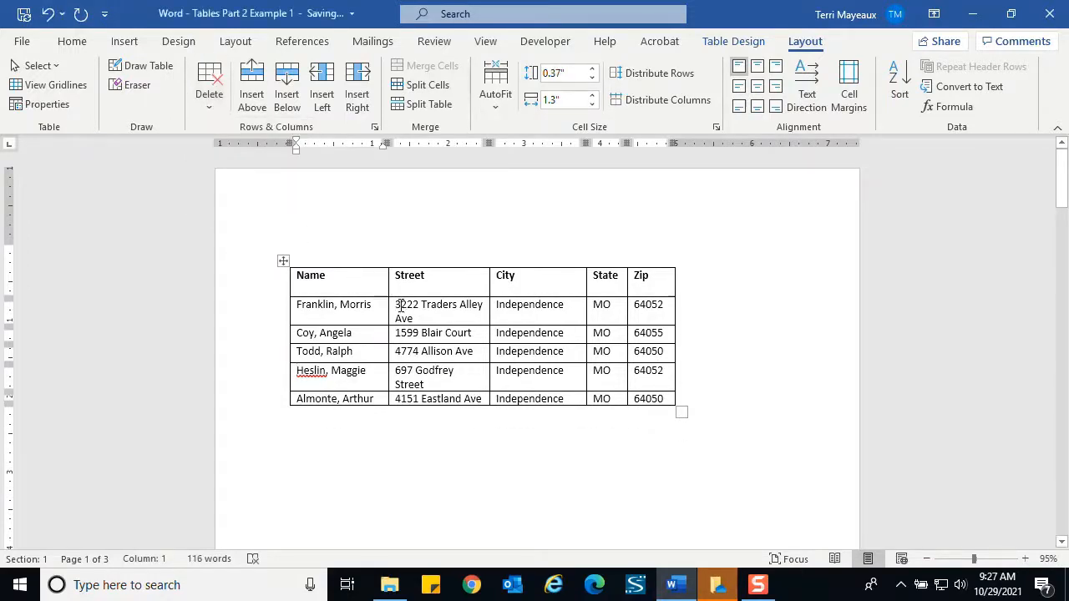
left_click(48, 15)
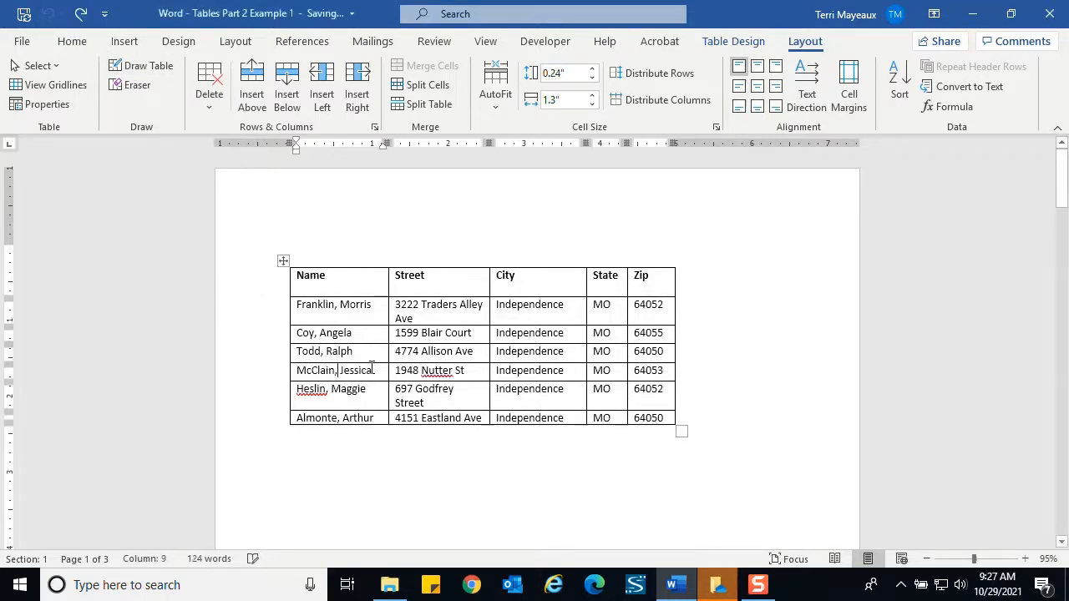
Step: Insert one blank row above and one blank row below the table's original third data row
left_click(342, 354)
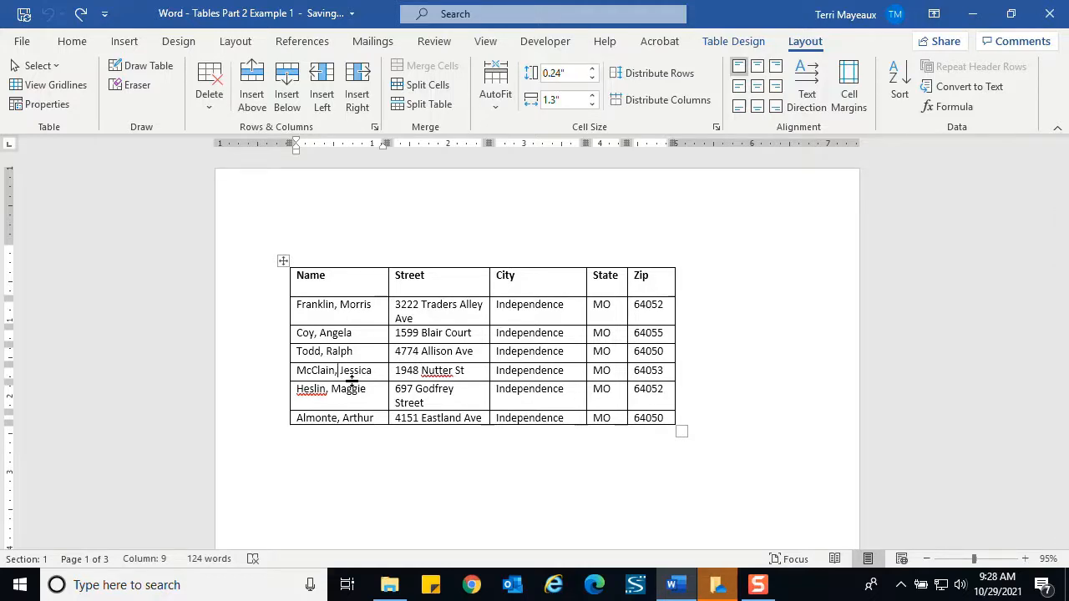
left_click(308, 351)
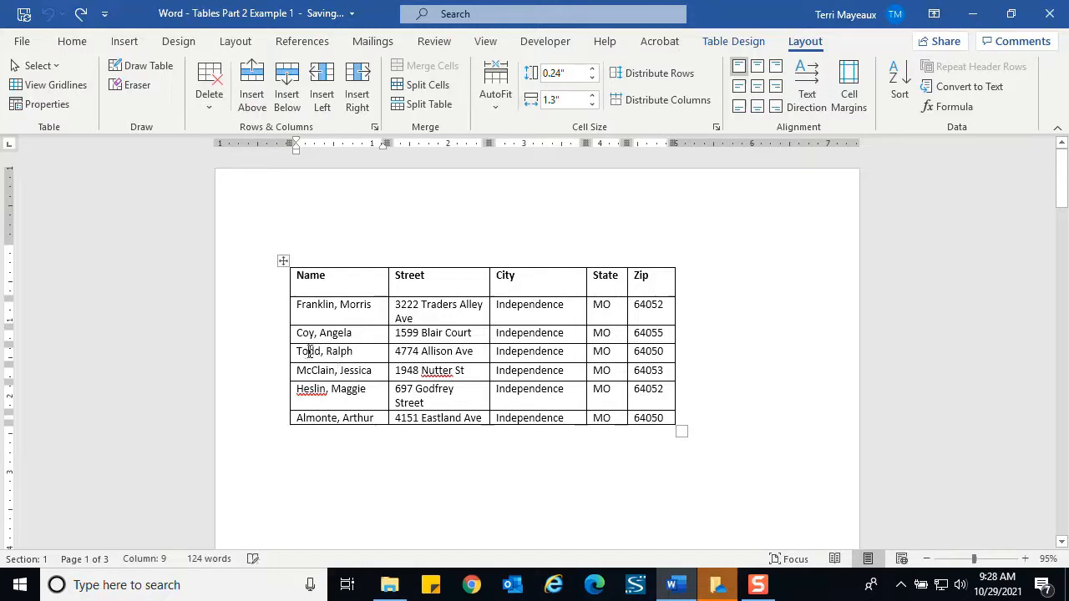
left_click(252, 88)
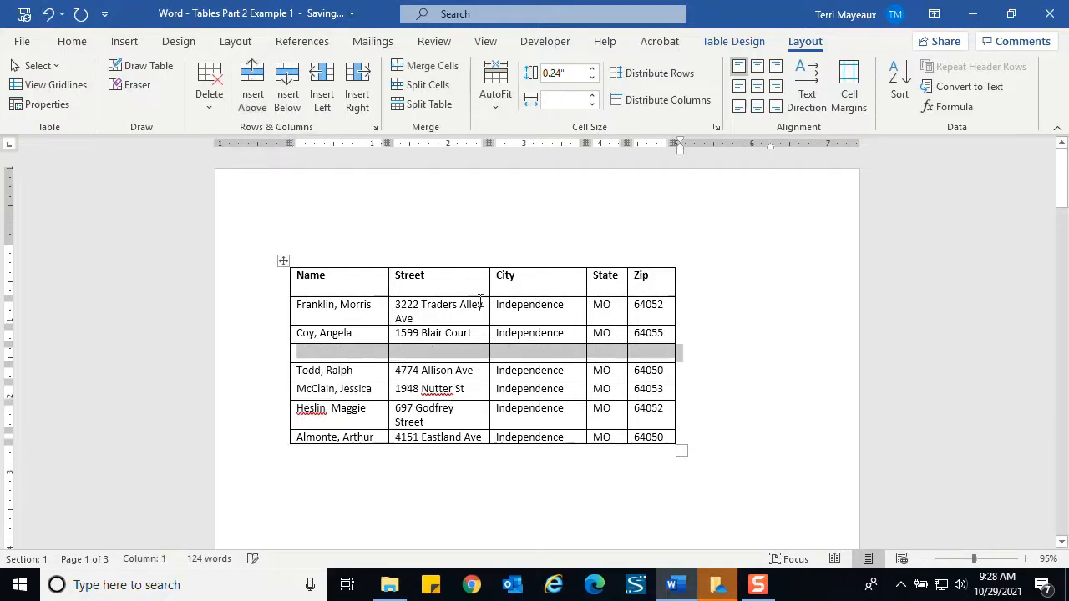
left_click(325, 371)
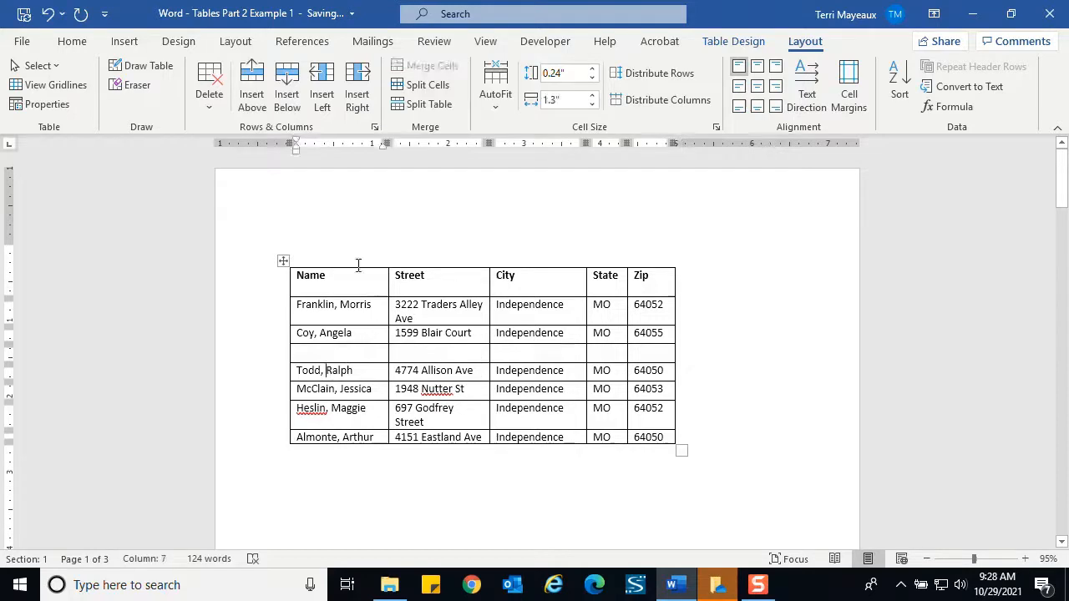
left_click(287, 100)
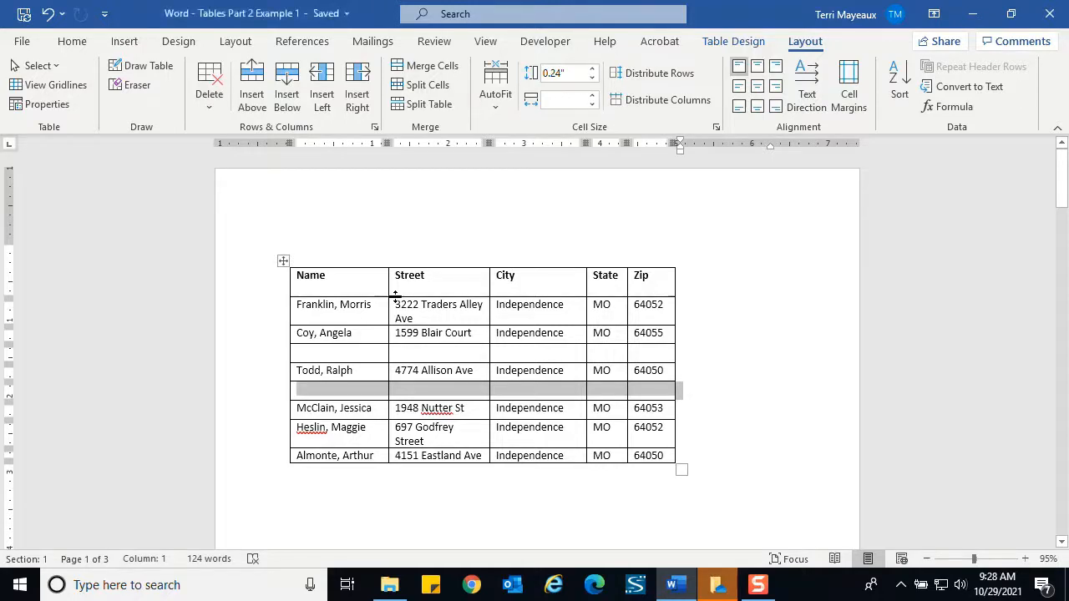
Step: Insert a blank column between the Name and Street columns and place the cursor in the City header cell
left_click(377, 284)
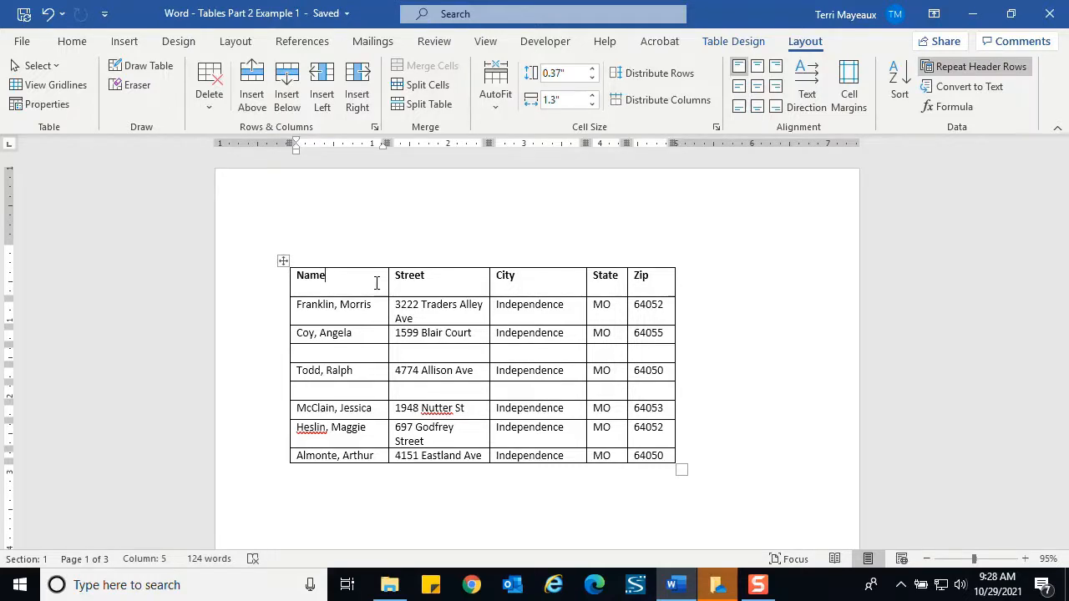
left_click(356, 99)
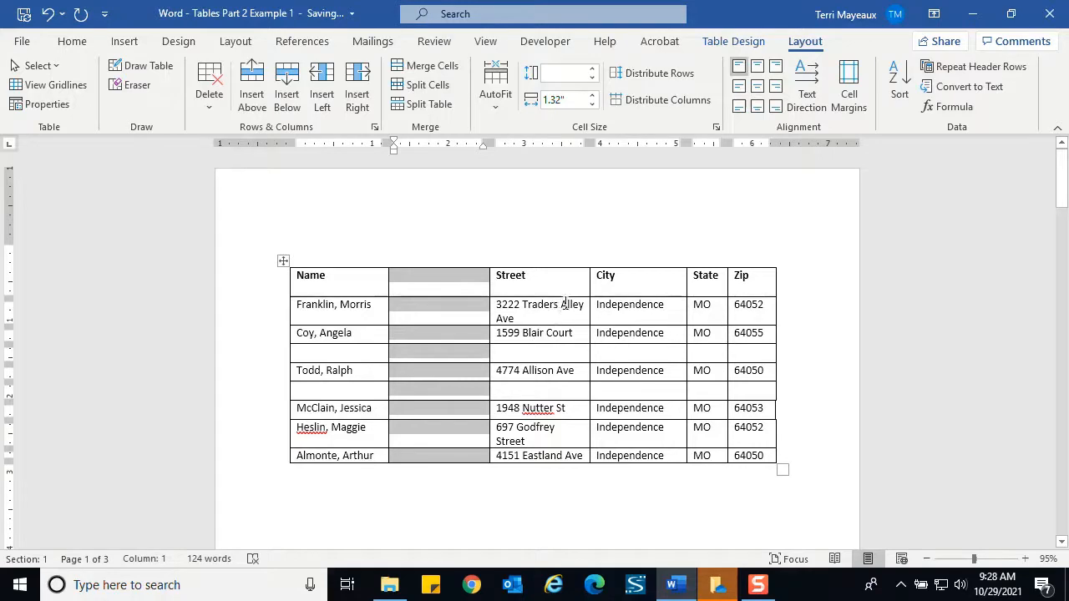
left_click(614, 280)
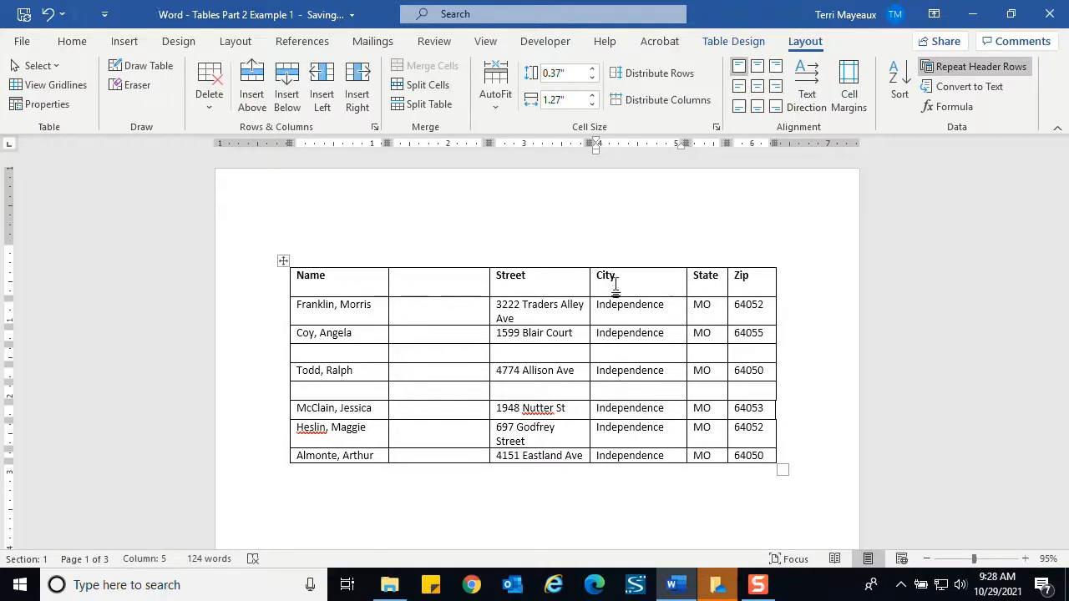
Step: Insert a blank column immediately before the City column of the address table
left_click(329, 76)
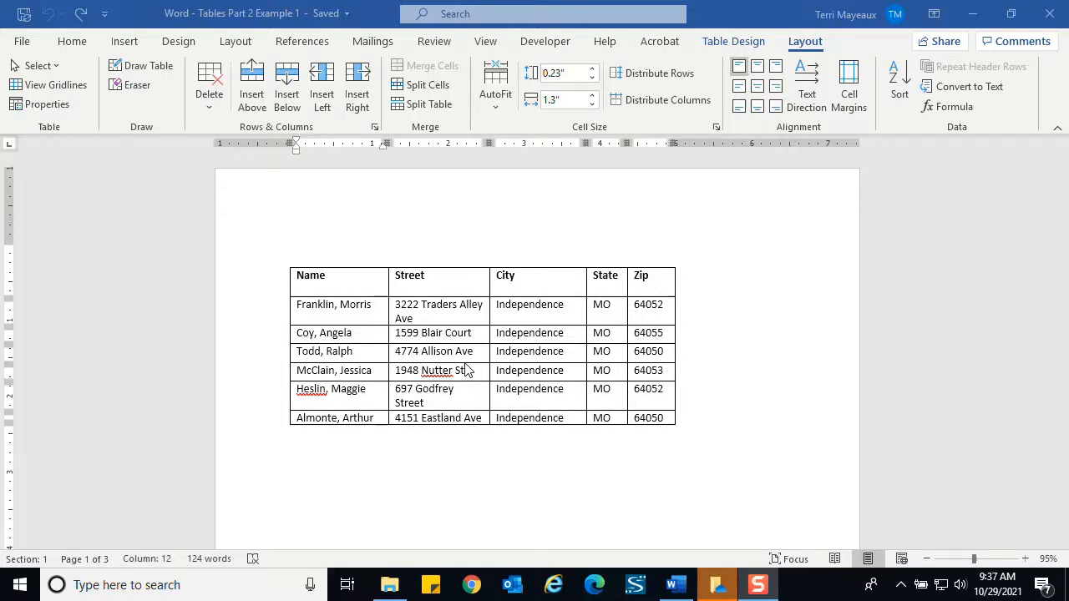
Step: Insert a blank row between the second and third data rows and a blank column between the Name and Street columns
left_click(324, 356)
left_click(322, 352)
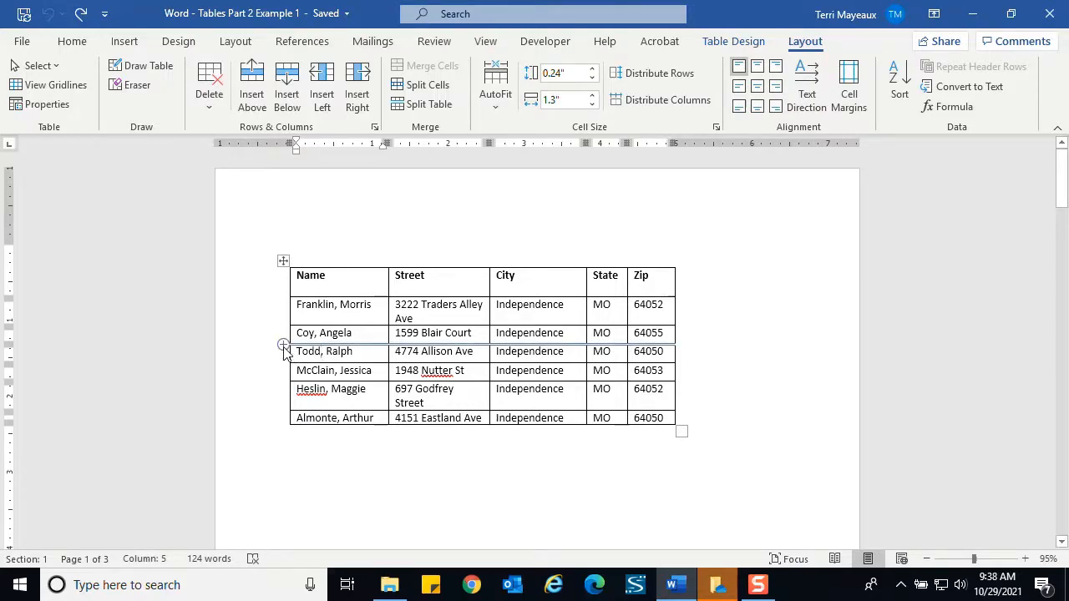
left_click(284, 346)
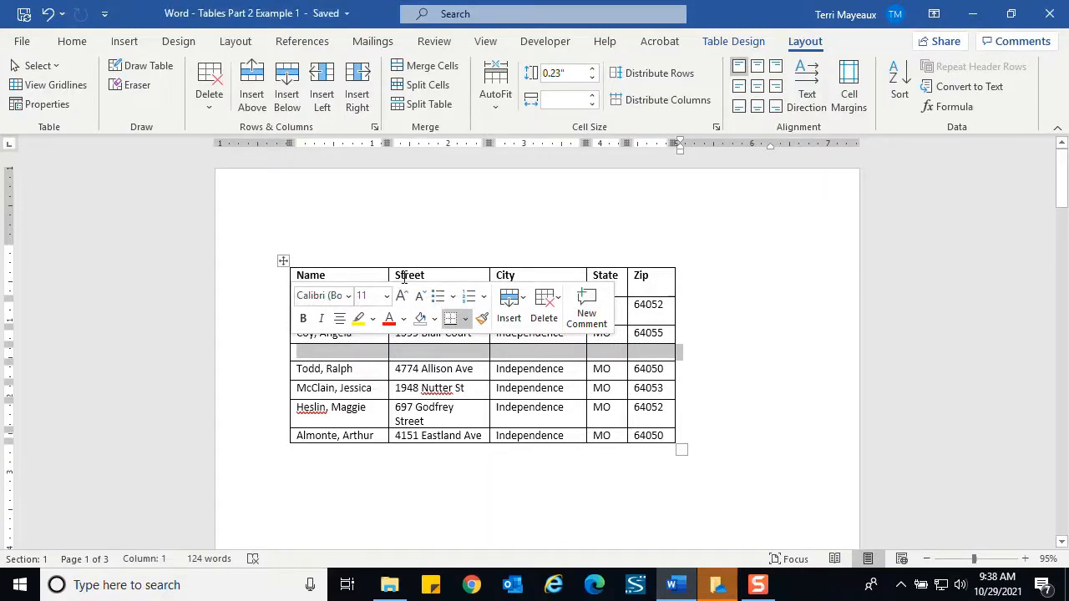
left_click(404, 278)
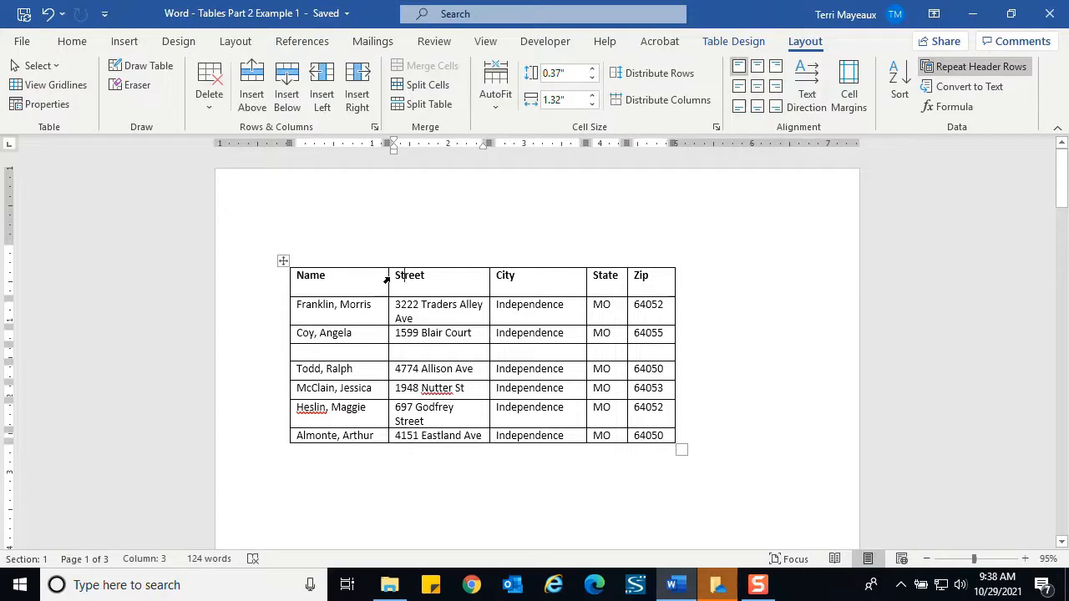
mouse_move(390, 264)
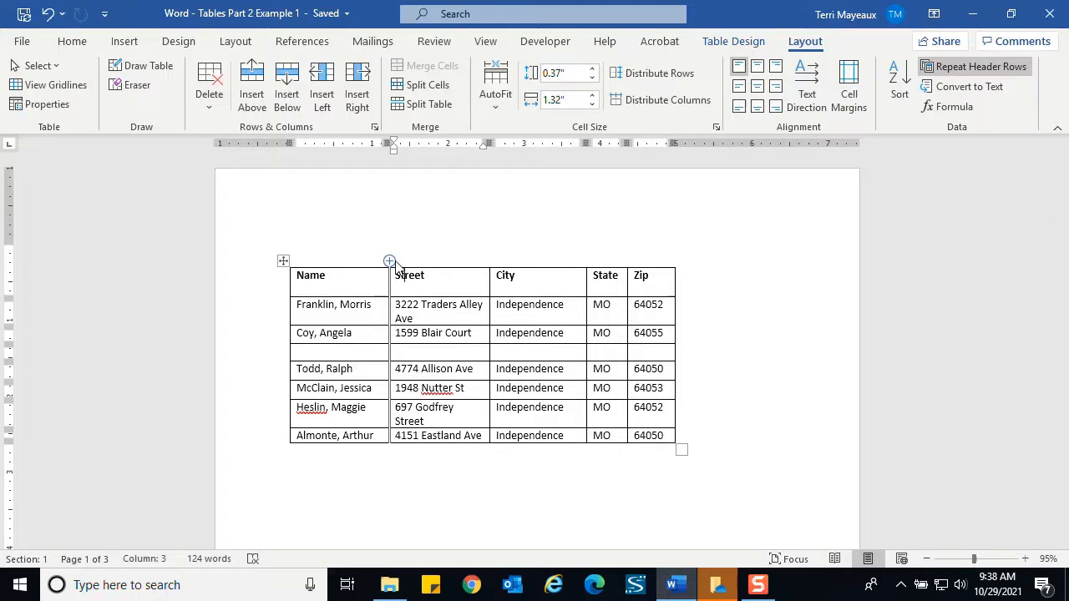
left_click(389, 262)
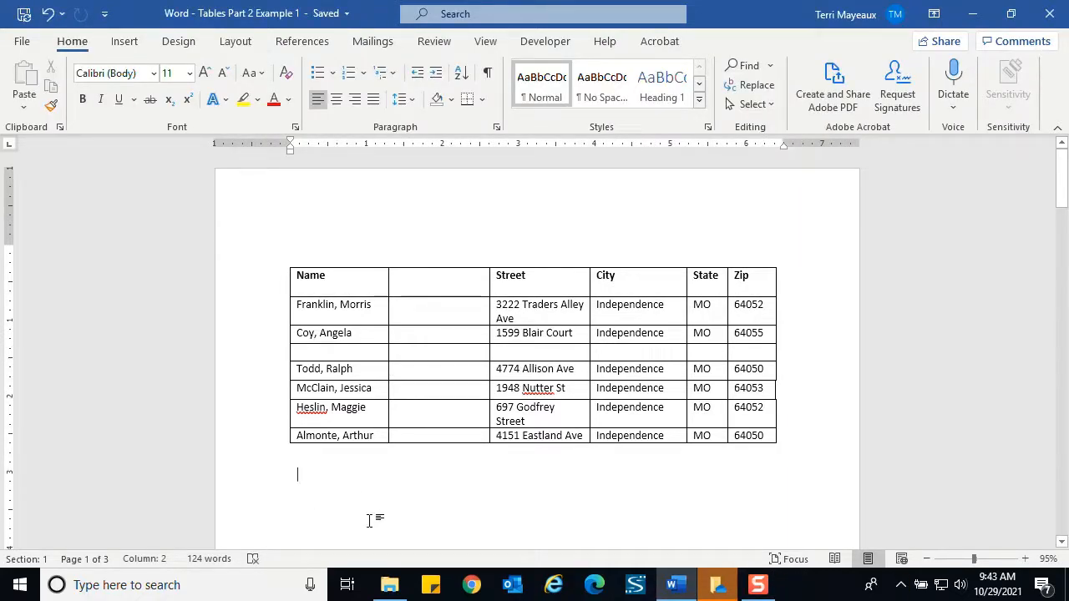
Step: Insert a new table with four columns and one row below the address table
left_click(132, 45)
left_click(121, 106)
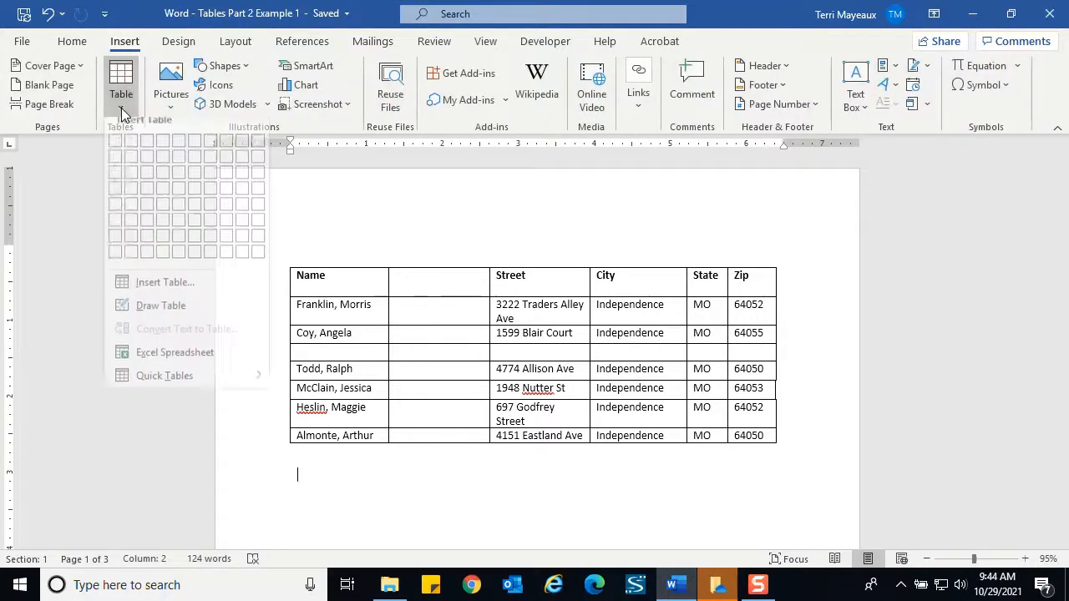
left_click(161, 151)
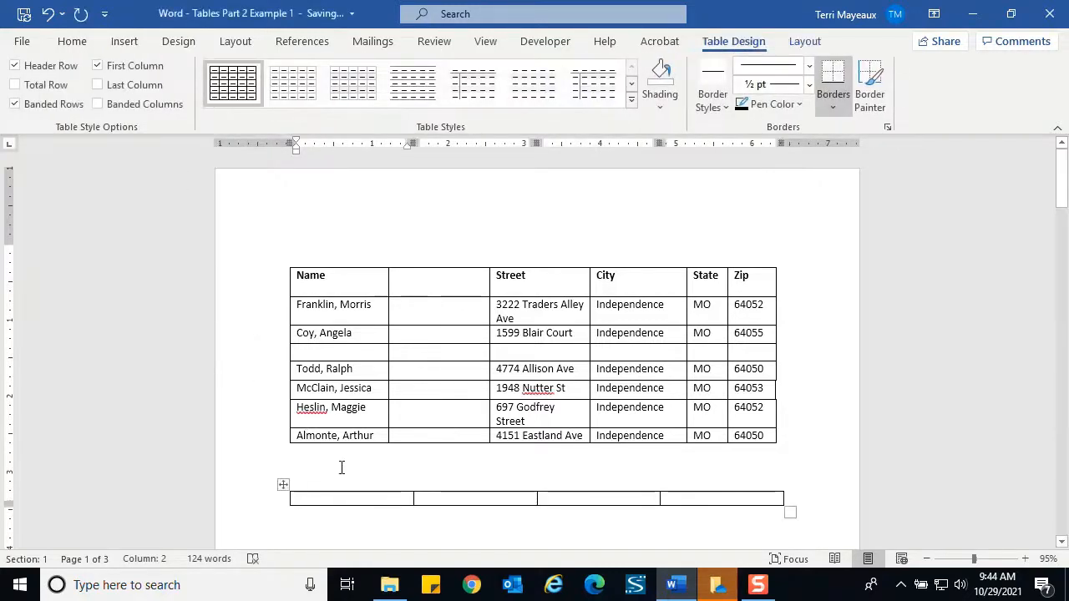
Step: Fill the new table's four cells with "A – Apple", "B – Butter", "C – Cat" and "D - Dog"
type("A -")
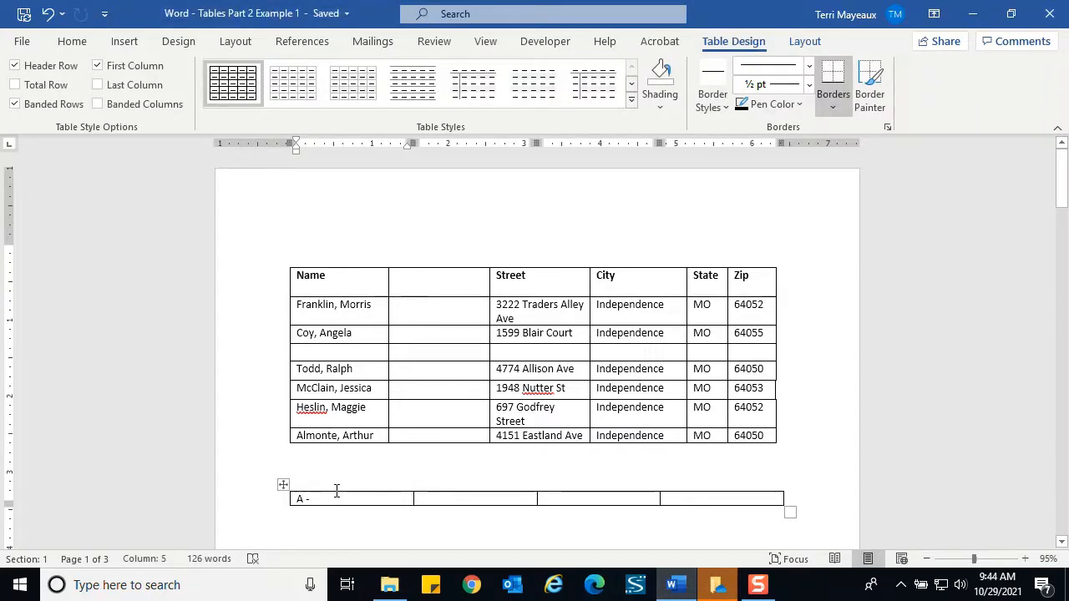
type("Apple")
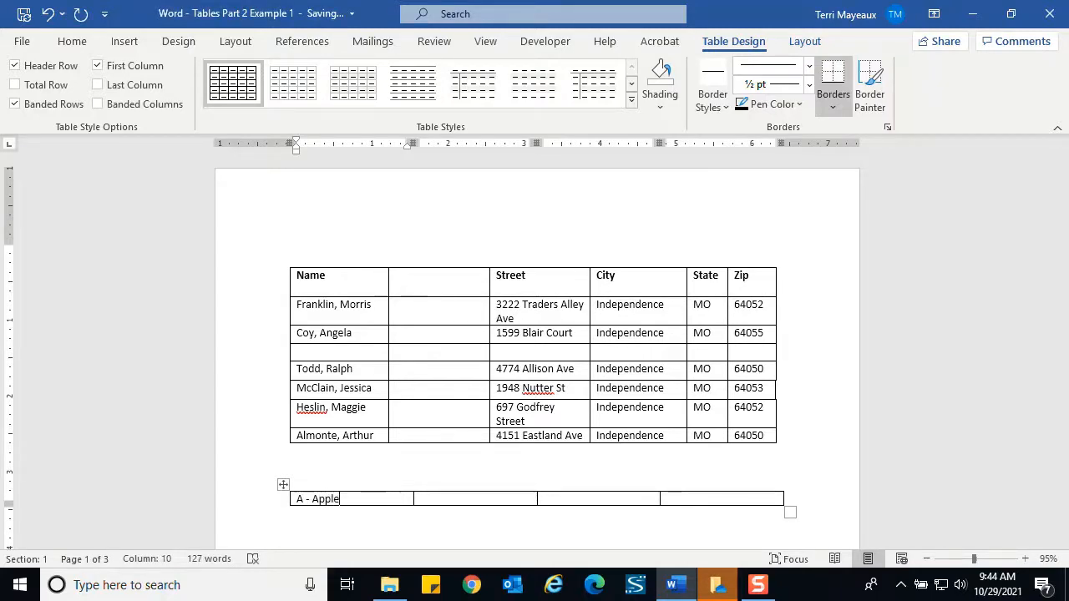
key("Tab")
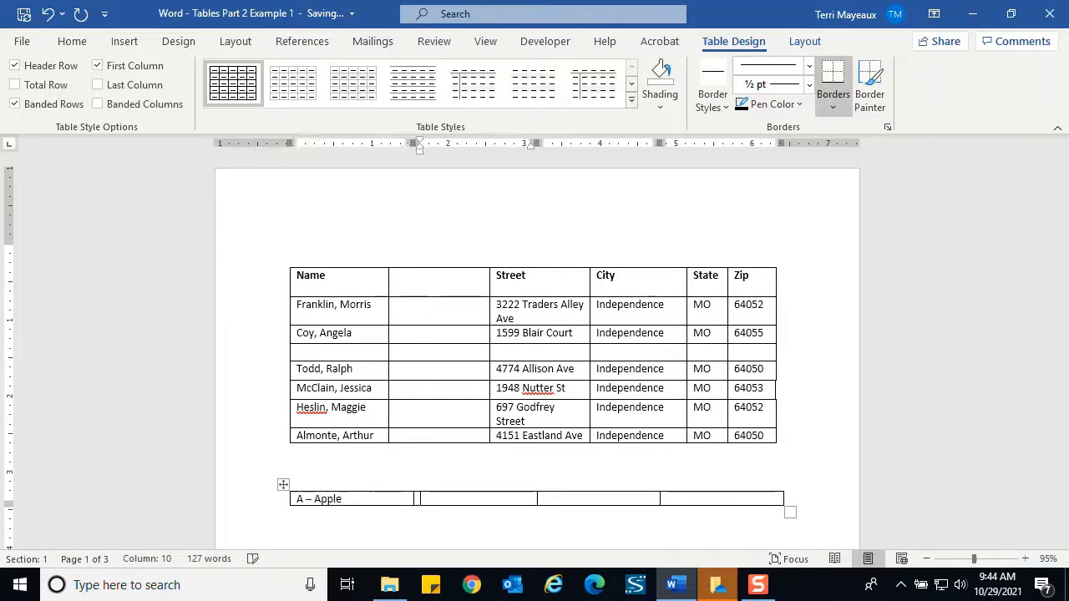
type("B - Butter")
key("Tab")
type("C - Cat")
key("Tab")
type("D- Dog")
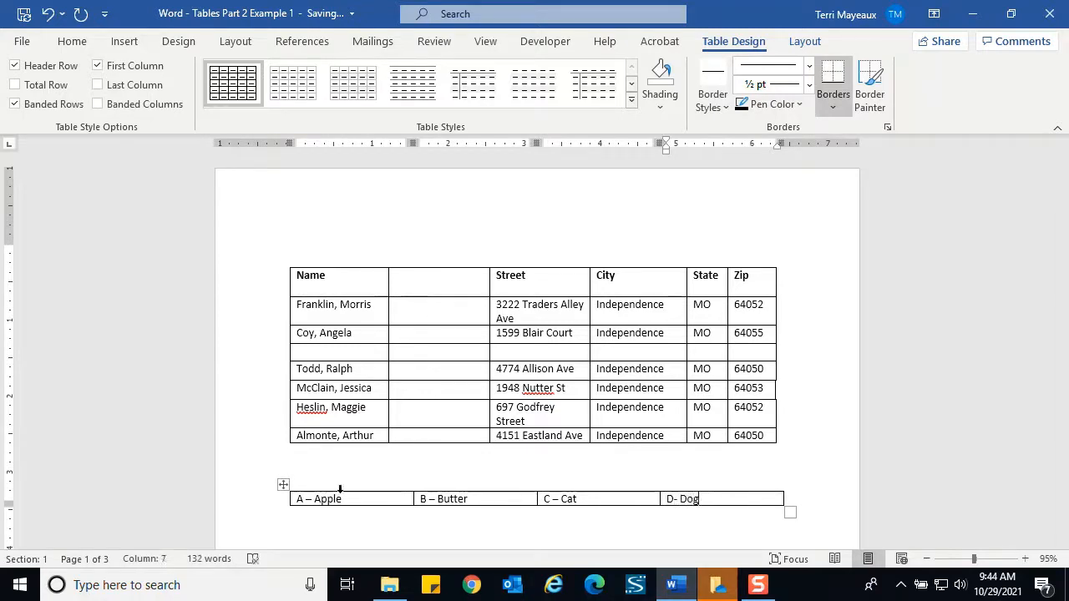
left_click(674, 500)
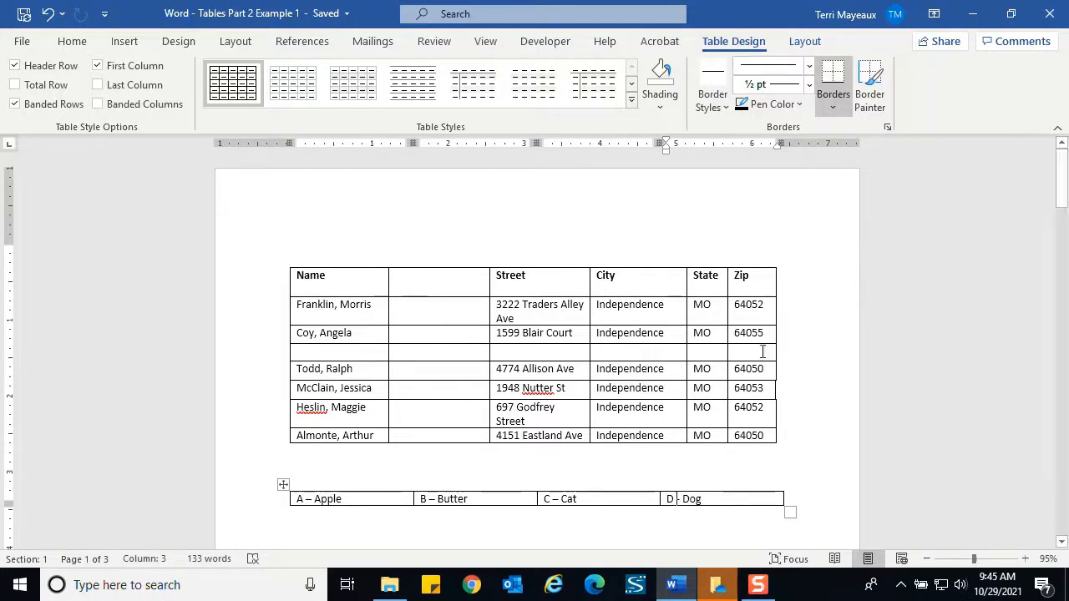
Step: AutoFit the four-cell table's columns to their contents
left_click(351, 498)
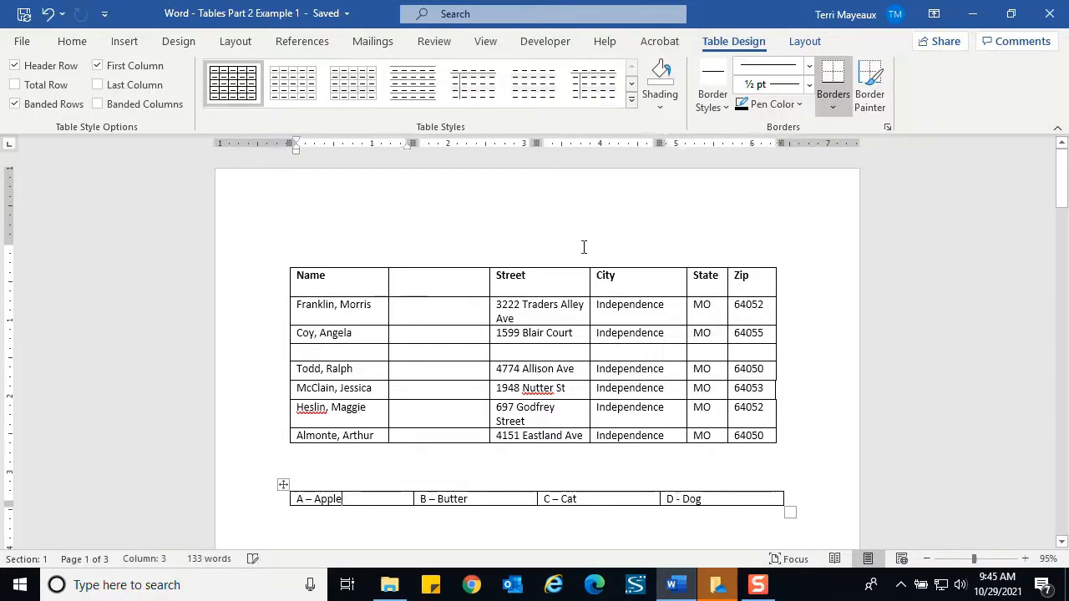
left_click(806, 41)
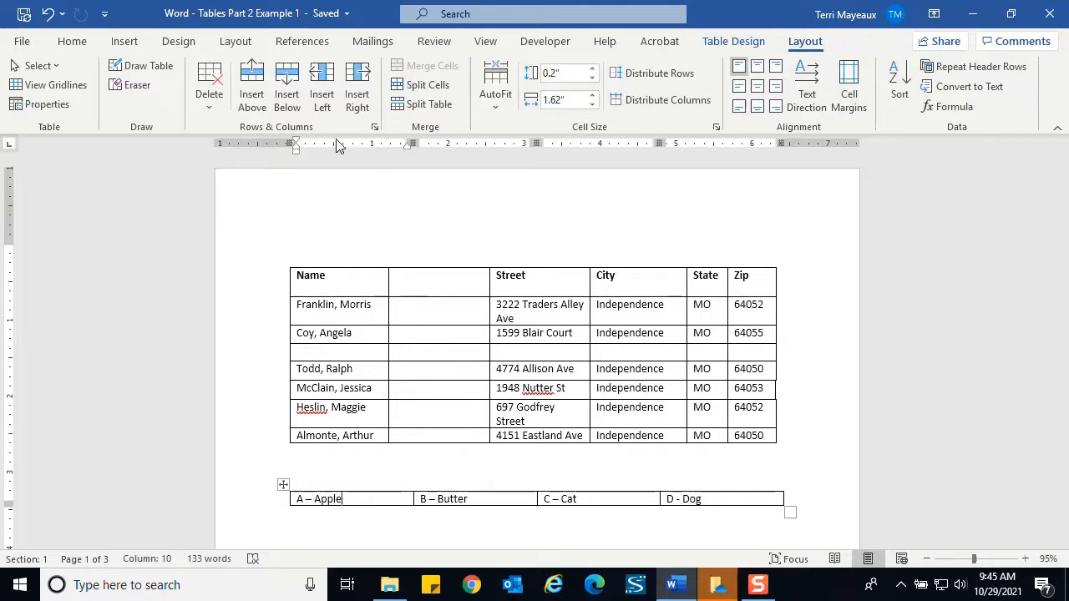
left_click(497, 111)
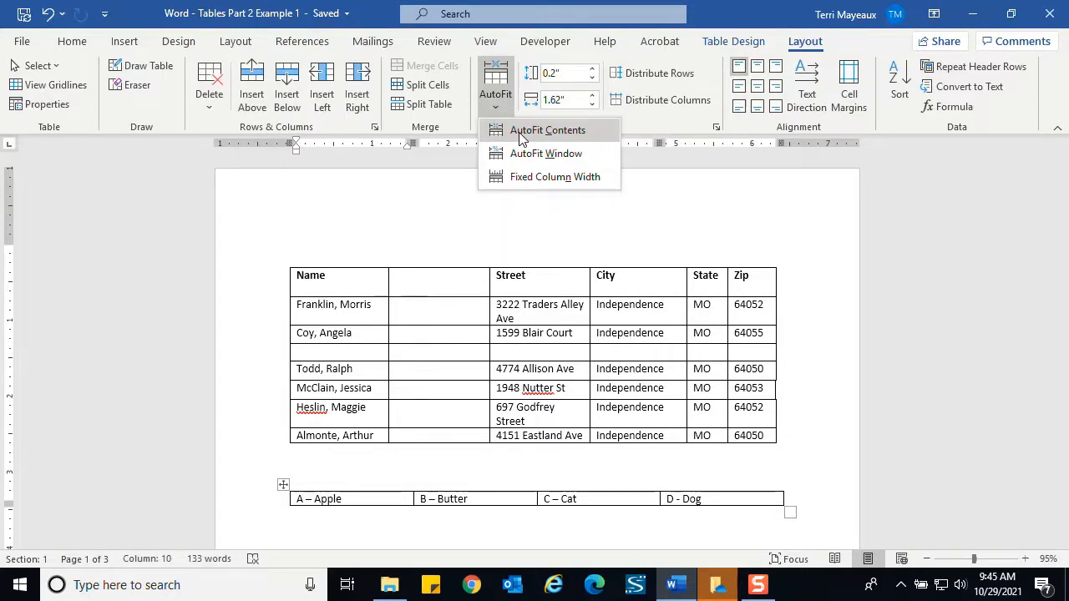
left_click(519, 134)
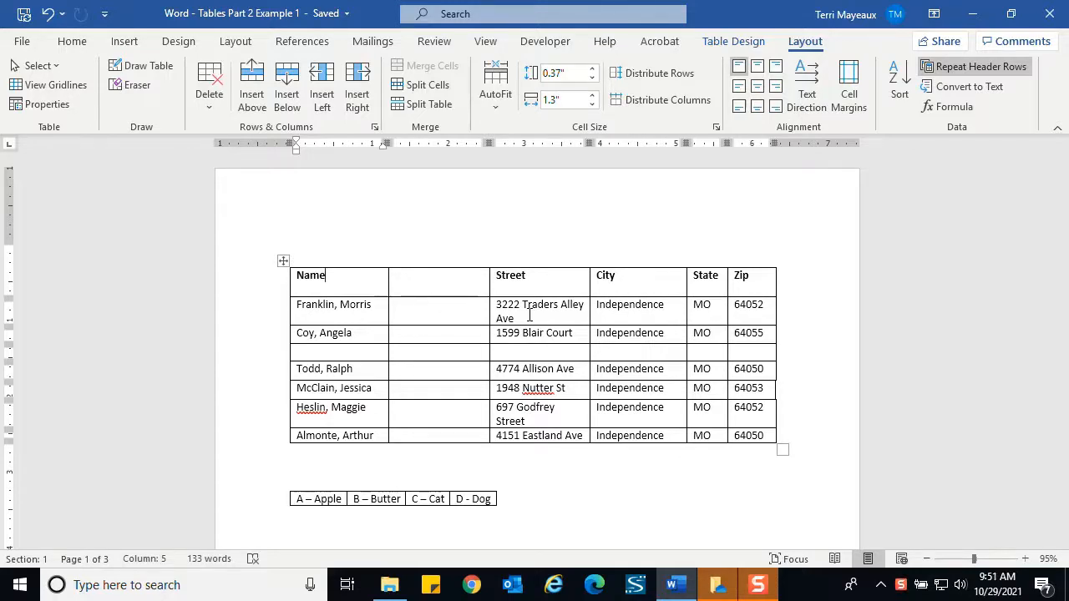
Step: Distribute the address table's rows evenly, and try distributing its columns evenly before undoing the column change
left_click(643, 72)
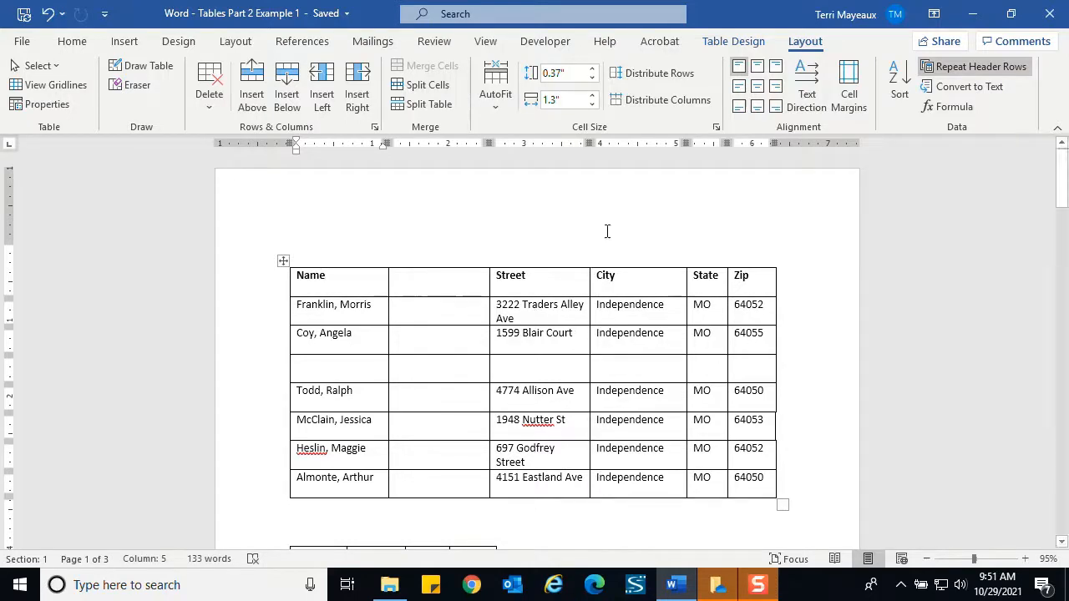
left_click(649, 102)
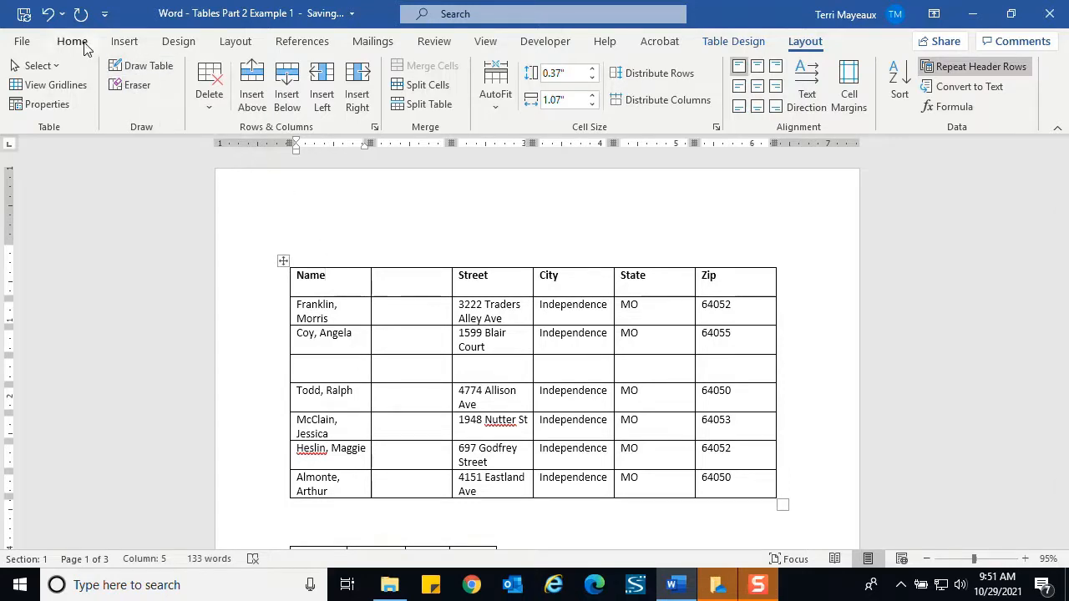
left_click(47, 13)
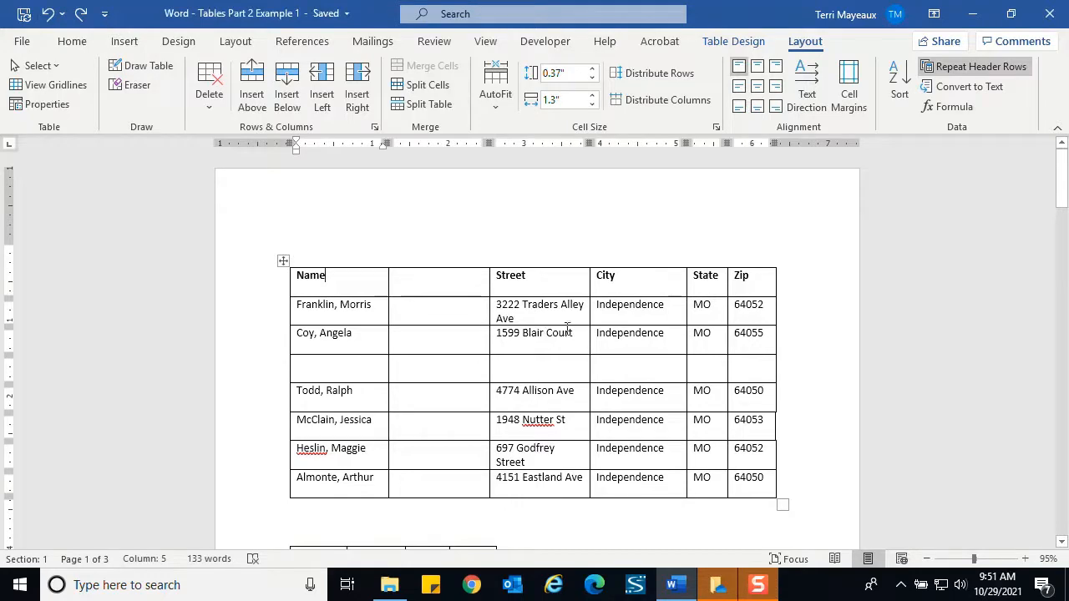
Step: Narrow the blank column after Name and widen the Street column so each street address fits on one line
left_click_drag(489, 144, 446, 144)
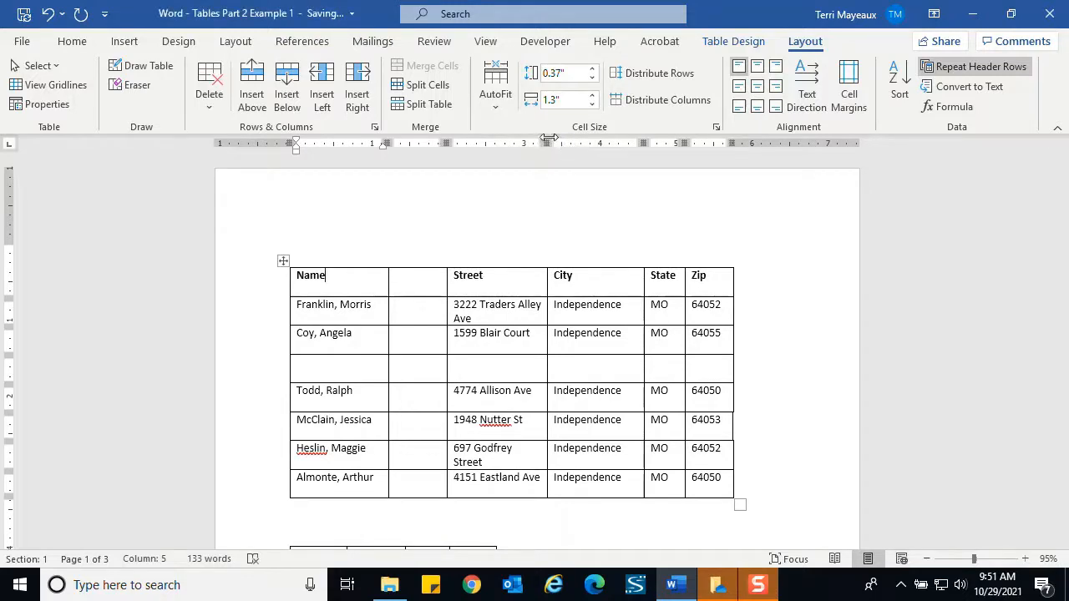
left_click_drag(547, 143, 579, 143)
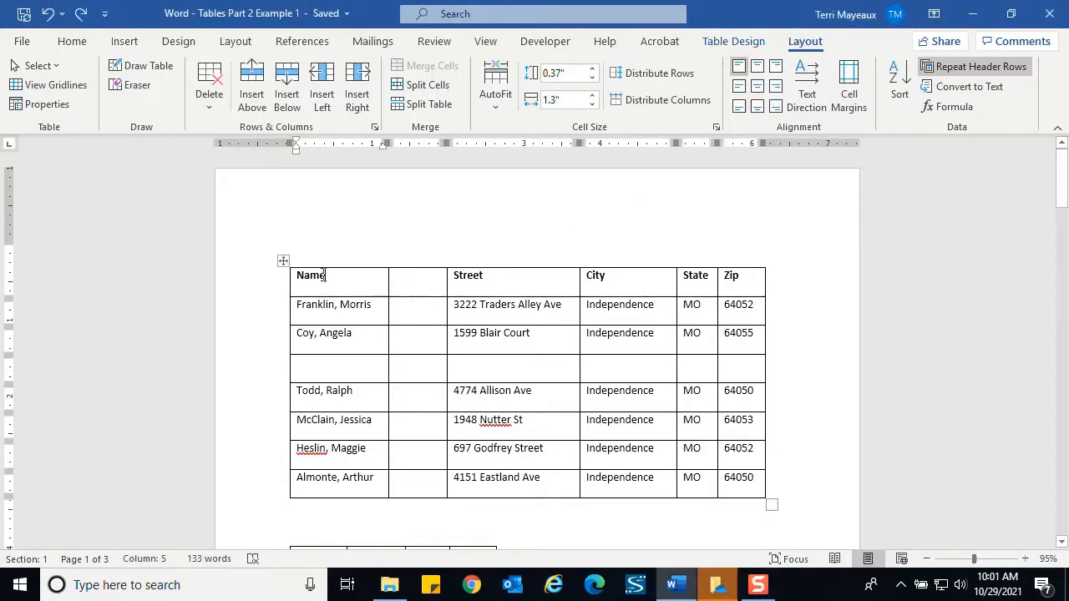
Step: Center the text of the whole address table both horizontally and vertically in its cells
left_click(281, 261)
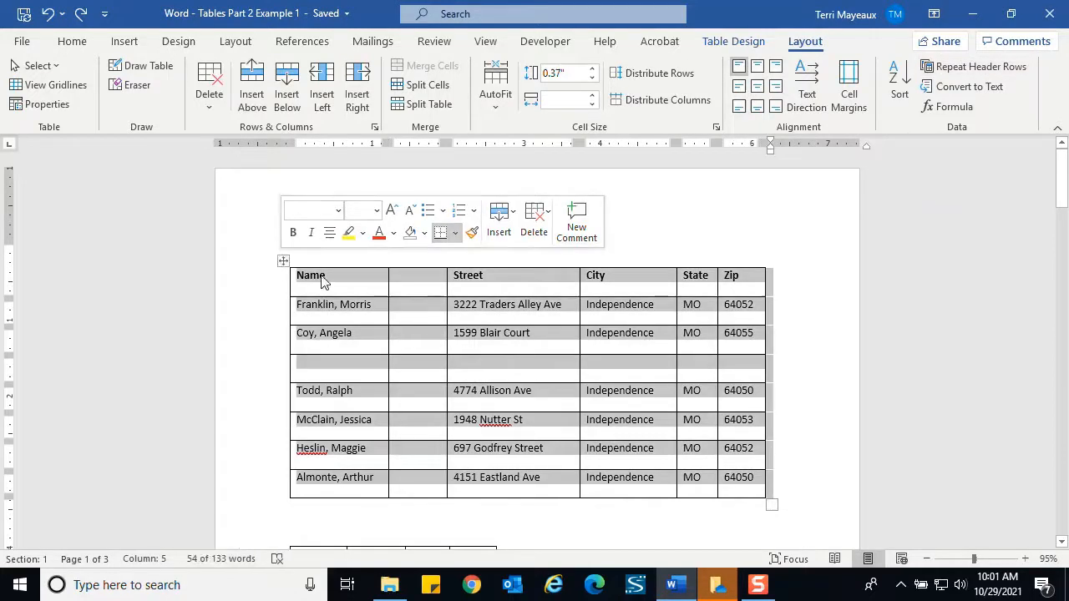
left_click(756, 87)
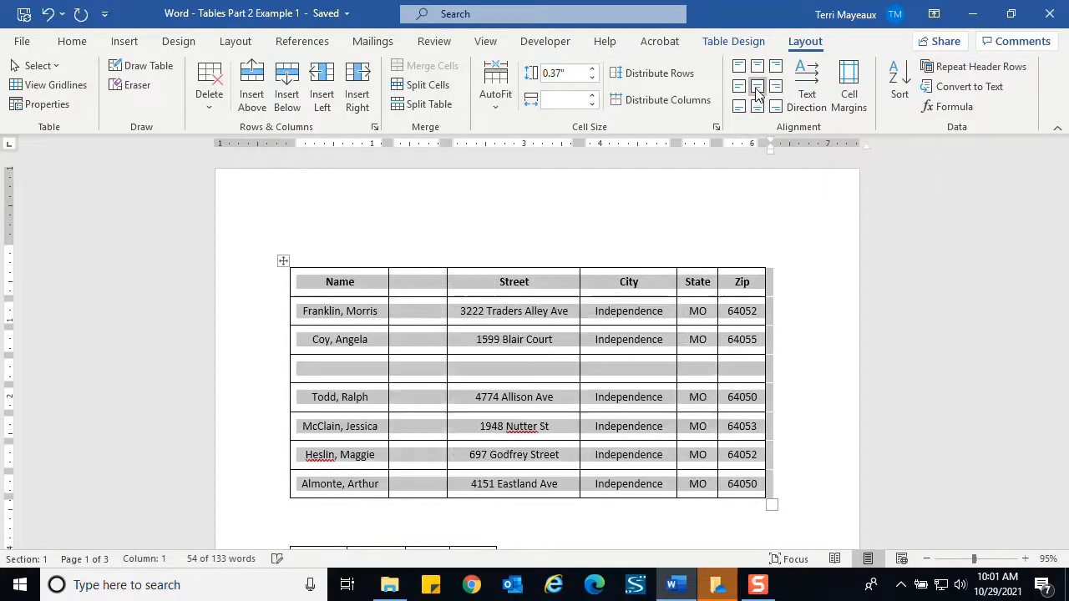
left_click(572, 232)
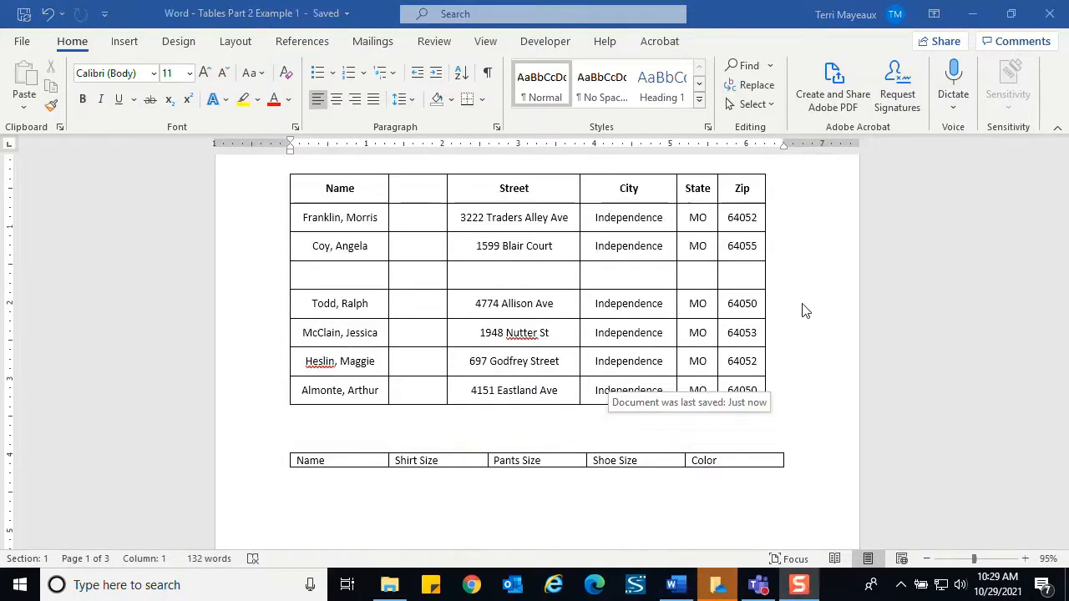
Step: Add a blank row below the header row of the clothing-size table and show the table layout tools
left_click(729, 465)
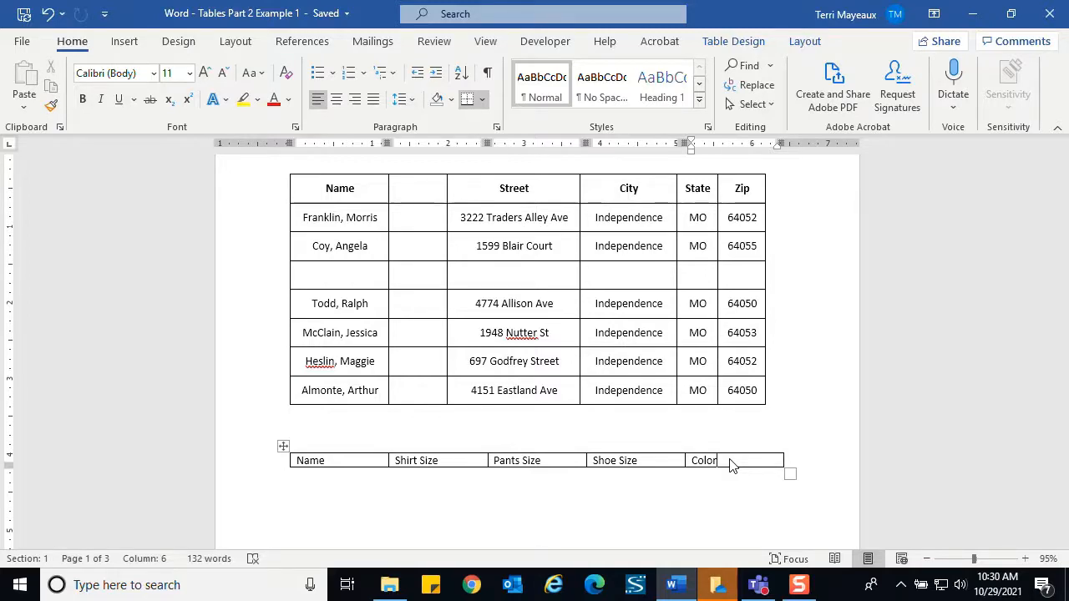
key("Tab")
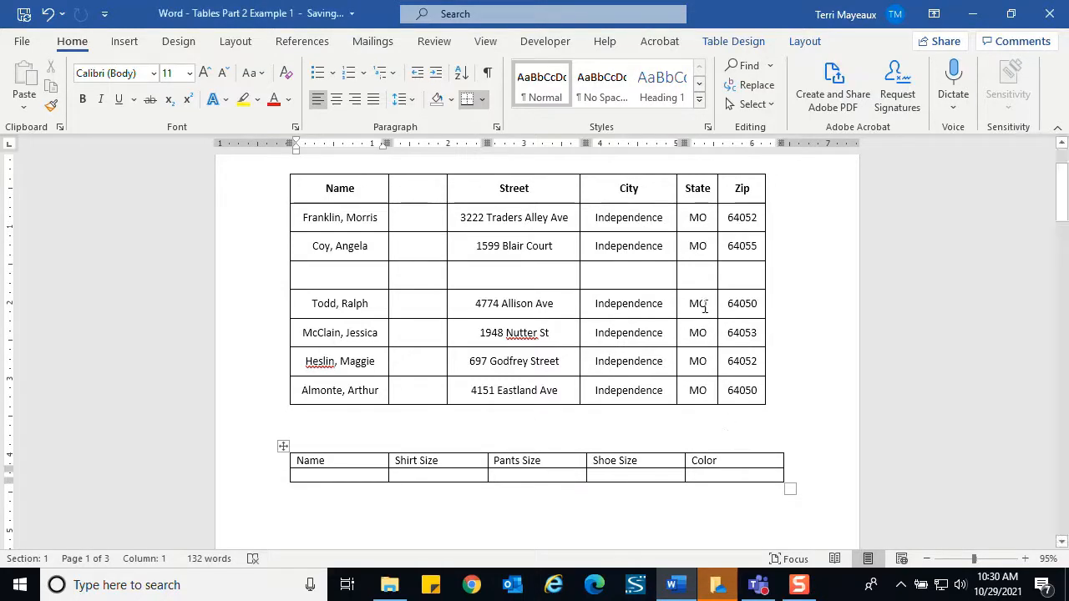
left_click(807, 43)
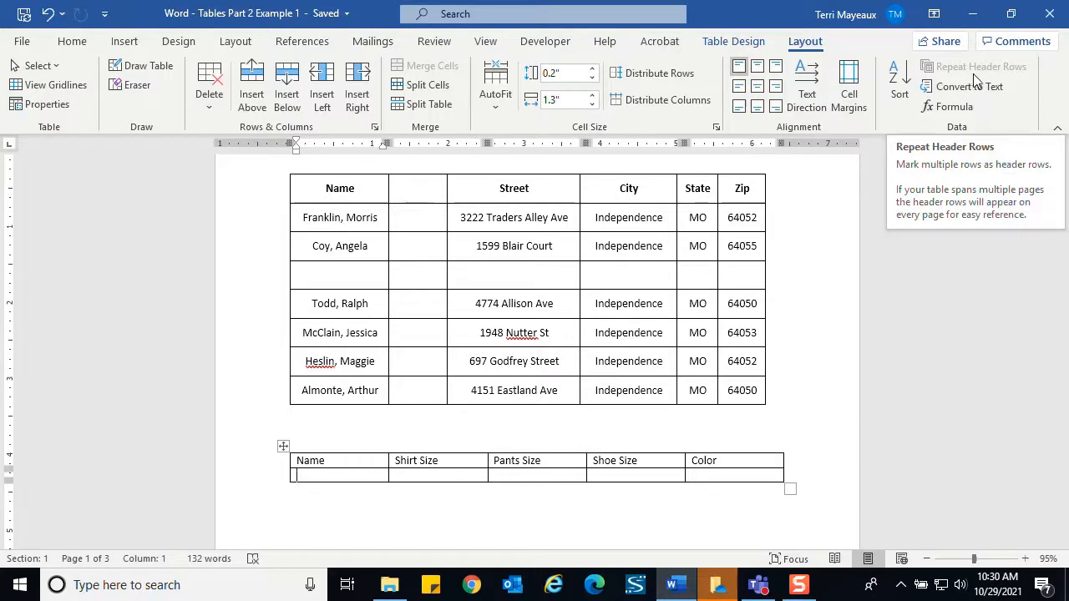
Step: Add blank rows to the end of the clothing-size table until it continues onto the next page
left_click(738, 461)
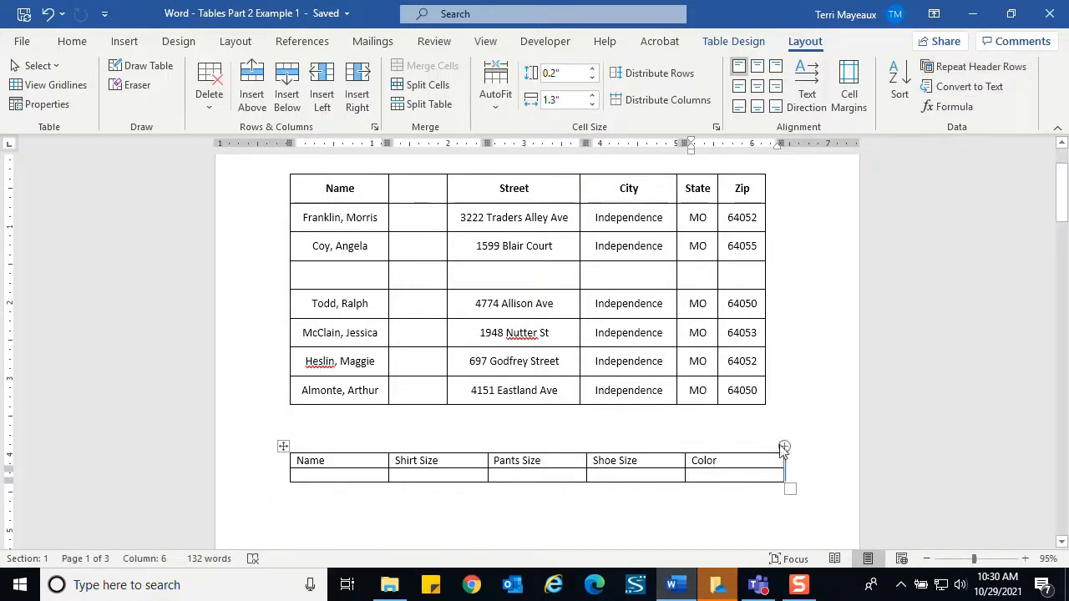
key("Tab")
key("Tab")
key("Tab")
key("Tab")
key("Tab")
key("Tab")
key("Tab")
key("Tab")
key("Tab")
key("Tab")
key("Tab")
key("Tab")
key("Tab")
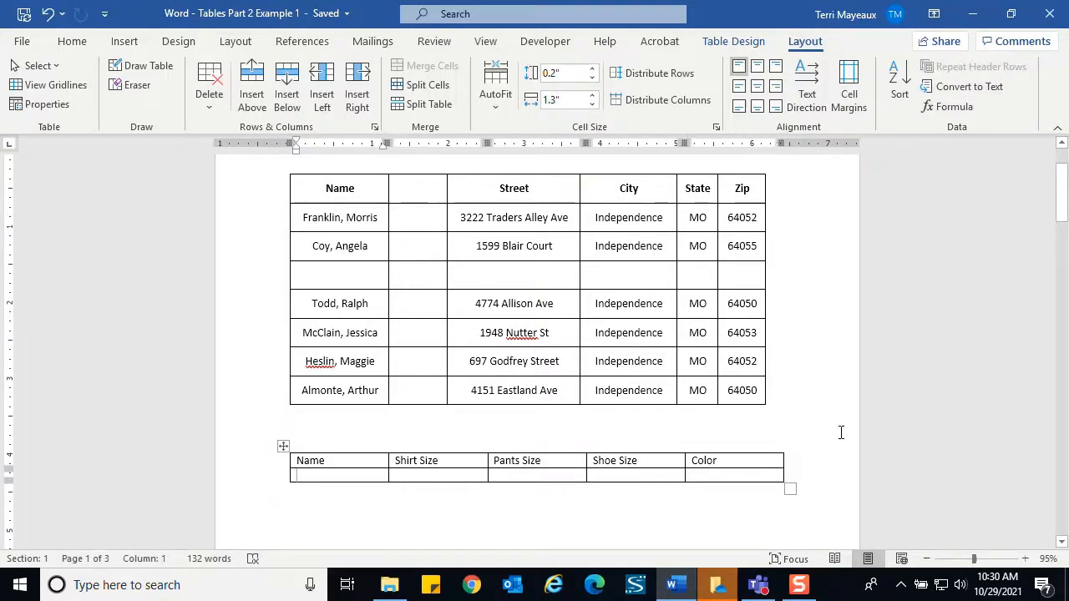
key("Tab")
key("Tab")
key("Tab")
key("Tab")
key("Tab")
key("Tab")
key("Tab")
key("Tab")
key("Tab")
key("Tab")
key("Tab")
key("Tab")
key("Tab")
key("Tab")
key("Tab")
key("Tab")
key("Tab")
key("Tab")
key("Tab")
key("Tab")
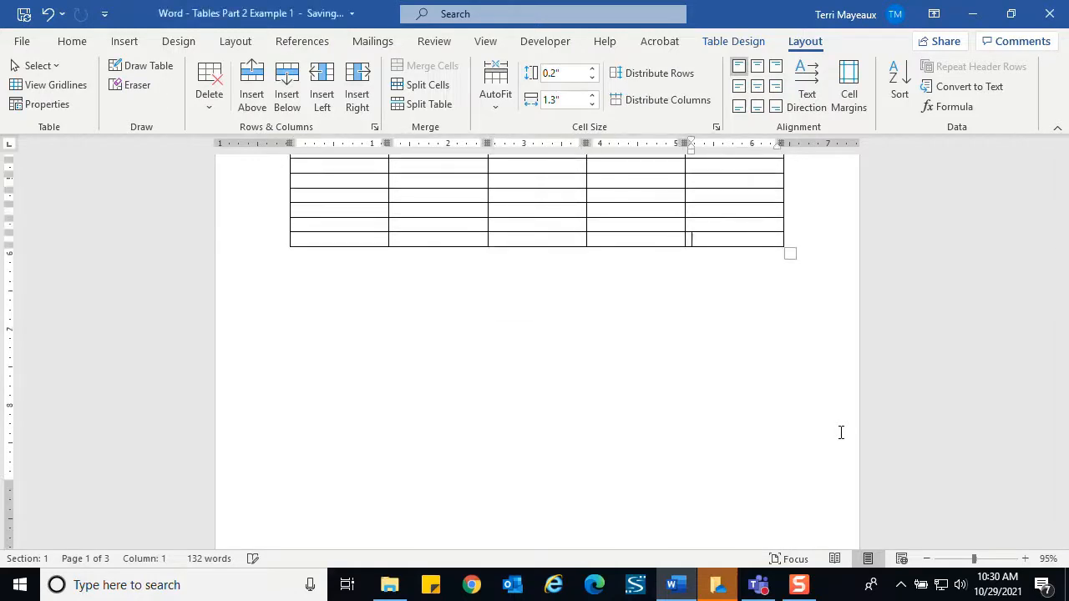
key("Tab")
key("Tab")
key("Tab")
key("Tab")
key("Tab")
key("Tab")
key("Tab")
key("Tab")
key("Tab")
key("Tab")
key("Tab")
key("Tab")
key("Tab")
key("Tab")
key("Tab")
key("Tab")
key("Tab")
key("Tab")
key("Tab")
key("Tab")
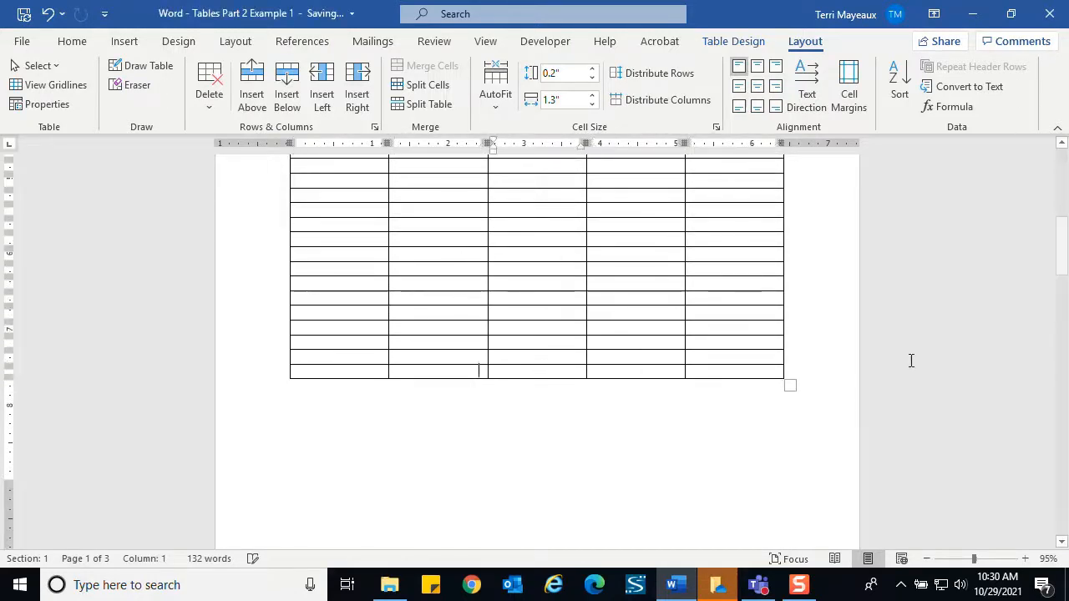
key("Tab")
key("Tab")
key("Tab")
key("Tab")
key("Tab")
key("Tab")
key("Tab")
key("Tab")
key("Tab")
key("Tab")
key("Tab")
key("Tab")
key("Tab")
key("Tab")
key("Tab")
key("Tab")
key("Tab")
key("Tab")
key("Tab")
key("Tab")
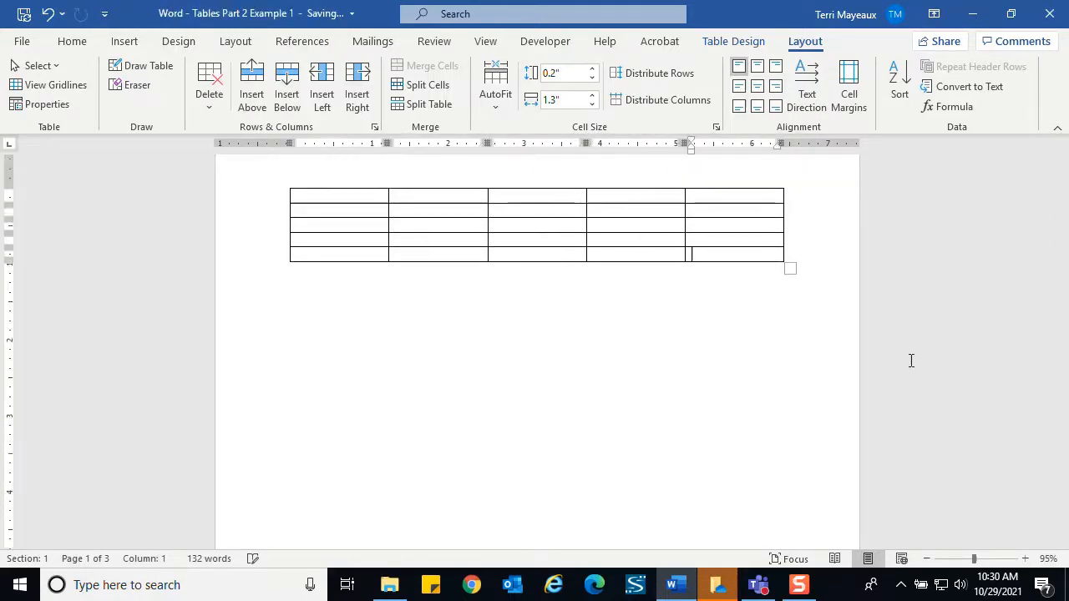
Step: Enter "manual" in the first cell of the clothing-size table's continuation on the second page
left_click_drag(1060, 313, 1059, 274)
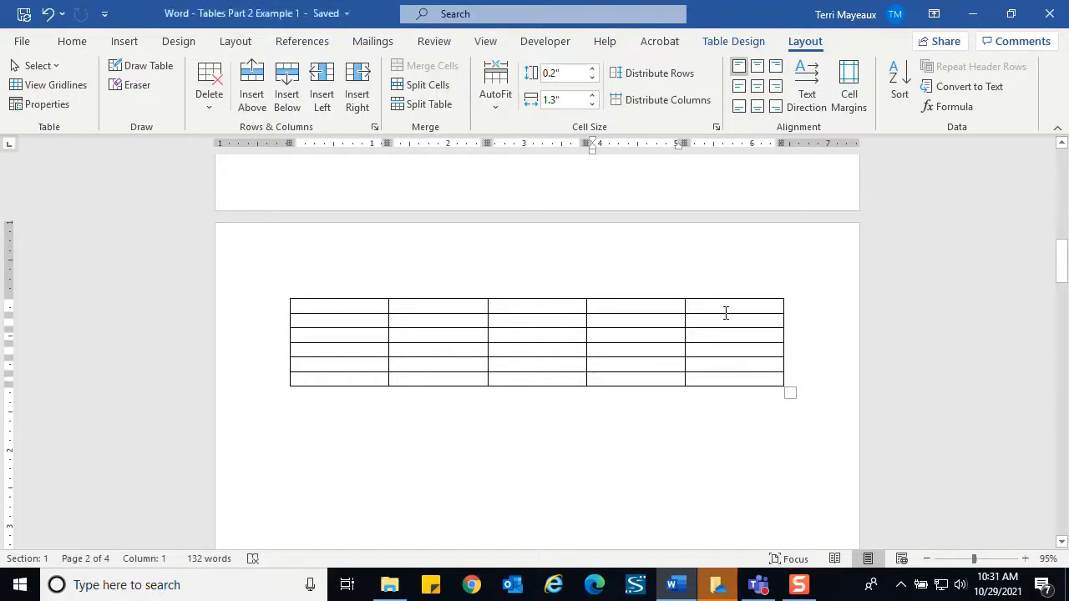
left_click(358, 307)
type("manual")
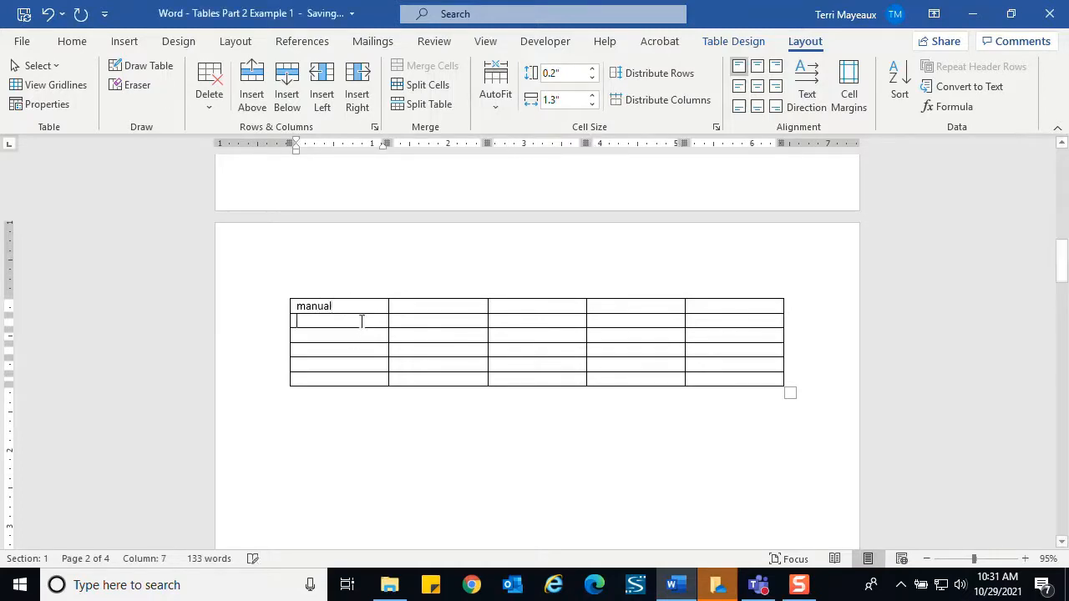
Step: Insert a blank row among the empty rows of the clothing-size table on the first page
left_click_drag(1060, 257, 1052, 212)
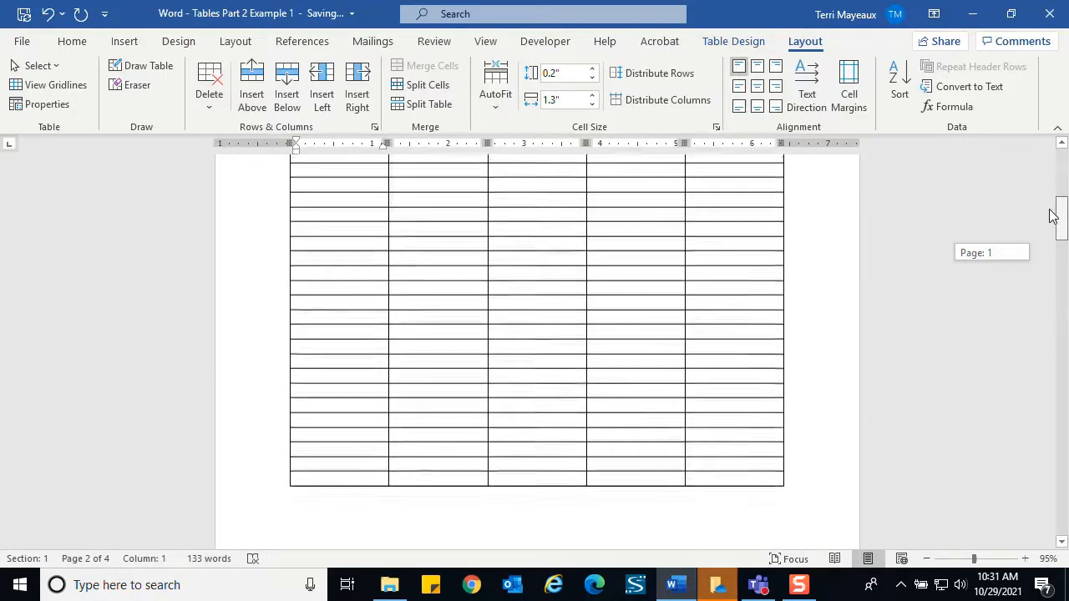
left_click(325, 286)
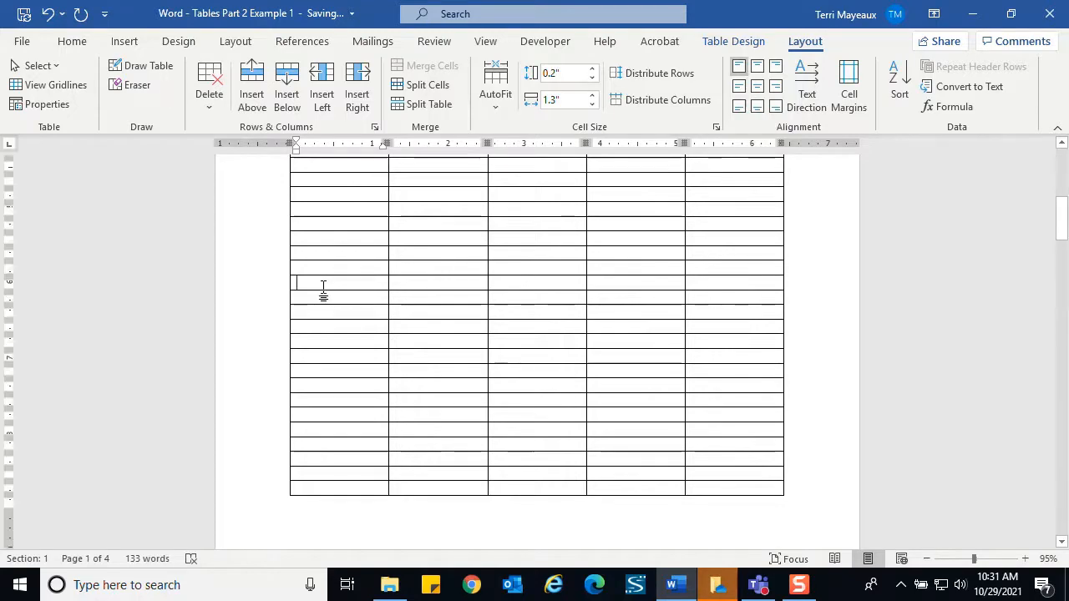
left_click(253, 95)
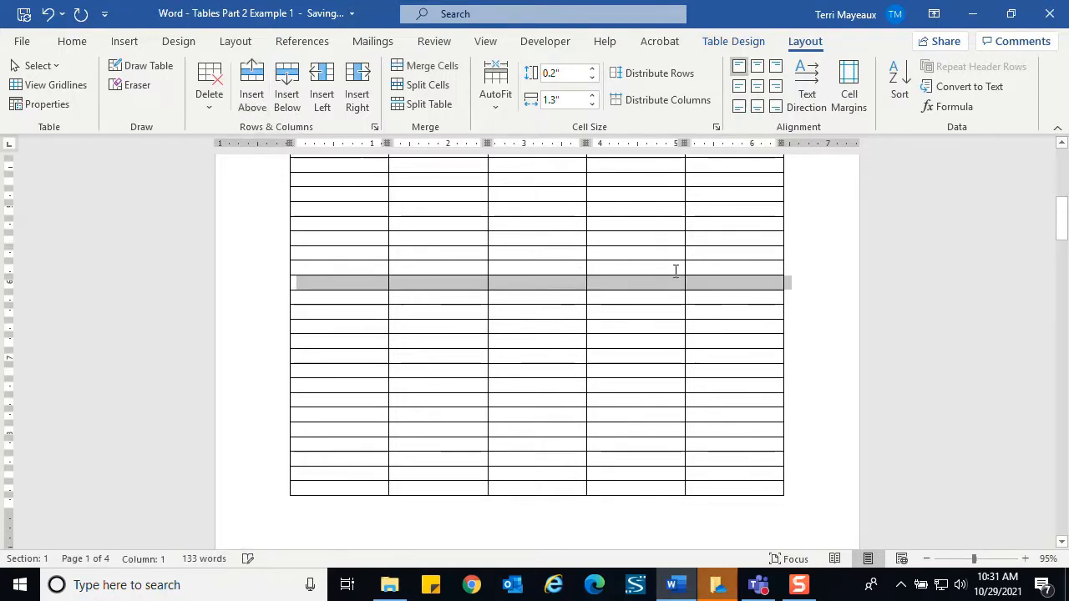
Step: Delete the word "manual" from the clothing-size table's continuation on the second page
left_click_drag(1065, 219, 1053, 255)
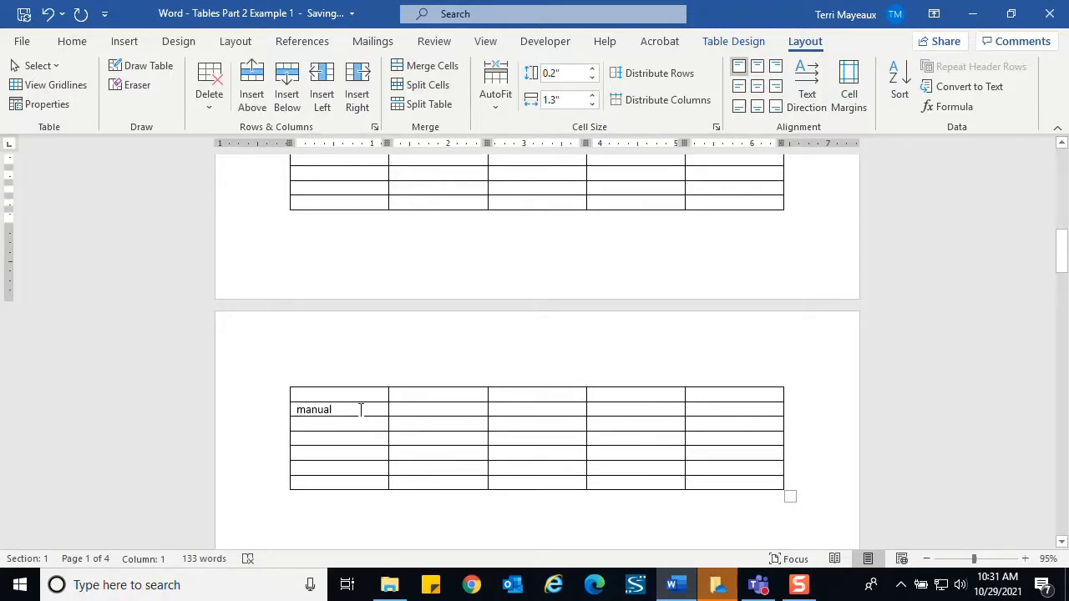
left_click_drag(333, 409, 279, 408)
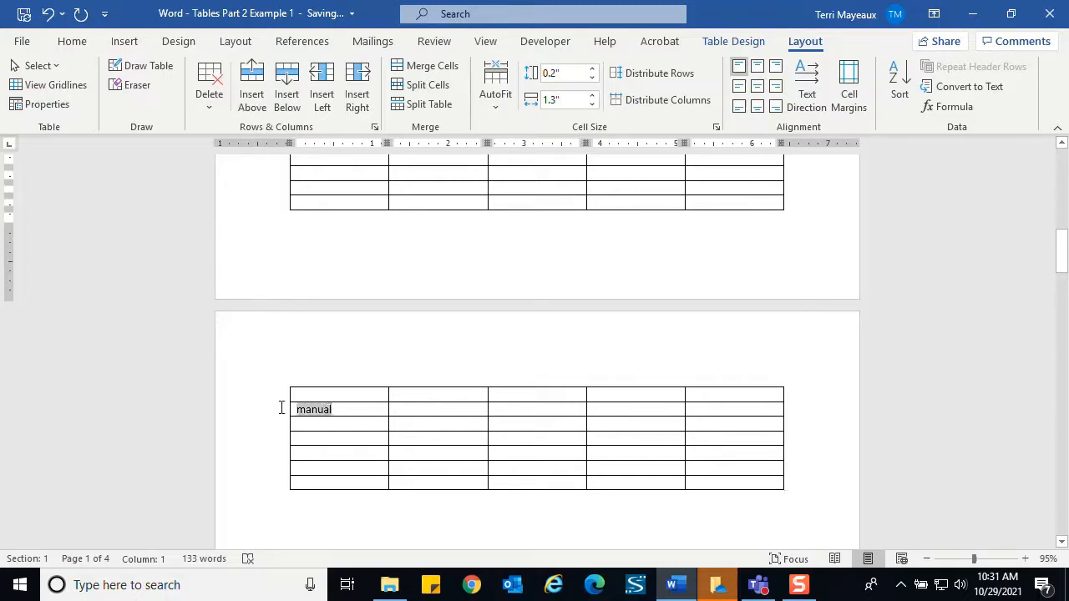
key("Delete")
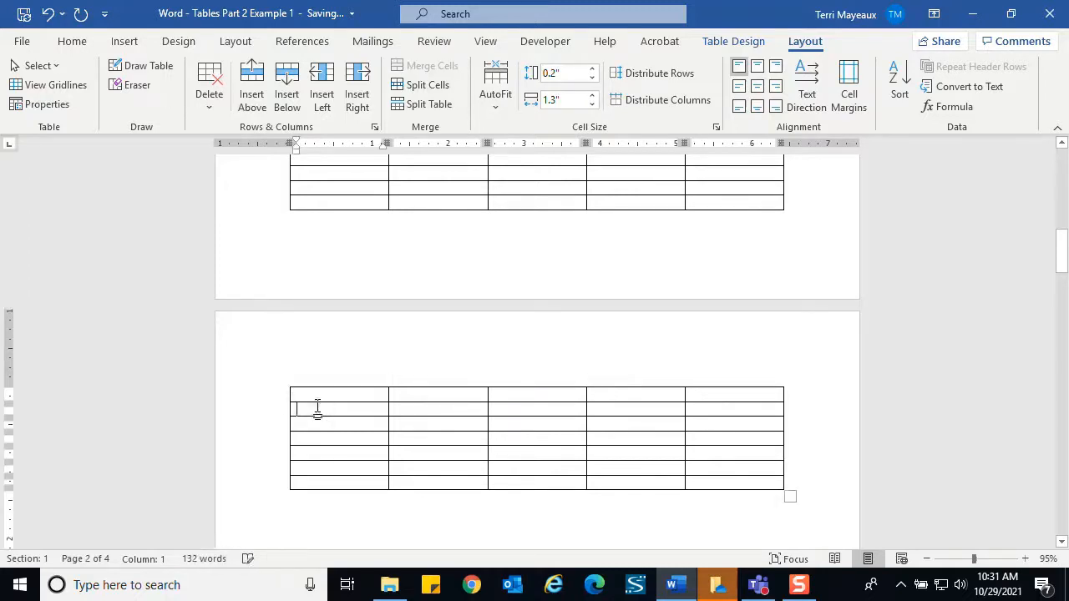
Step: Make the clothing-size table's header row repeat on every page and view its continuation on the second page
left_click_drag(1061, 257, 1040, 215)
left_click(729, 261)
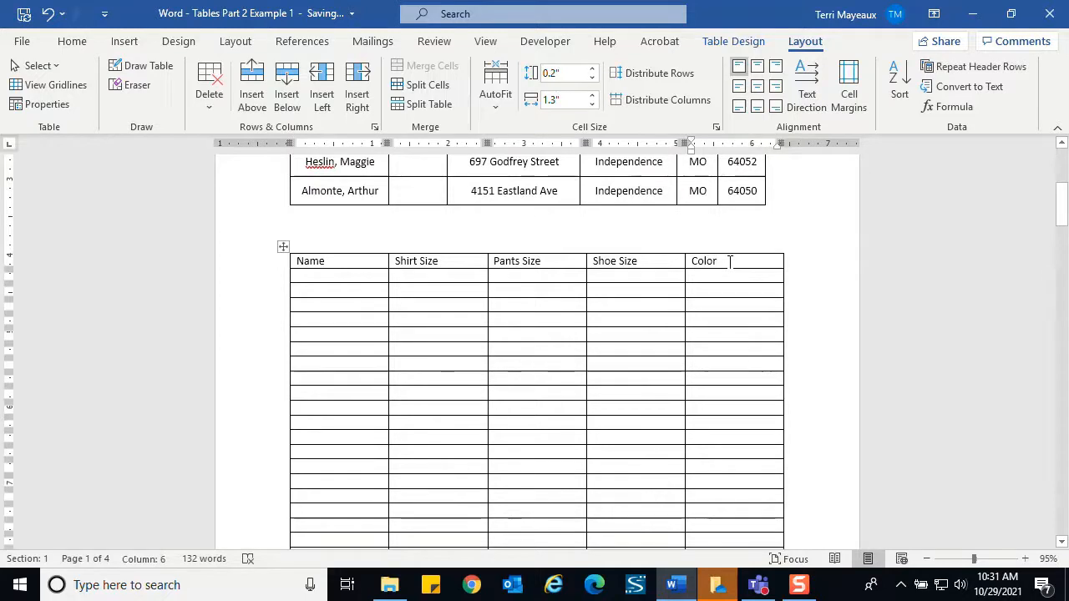
left_click(973, 65)
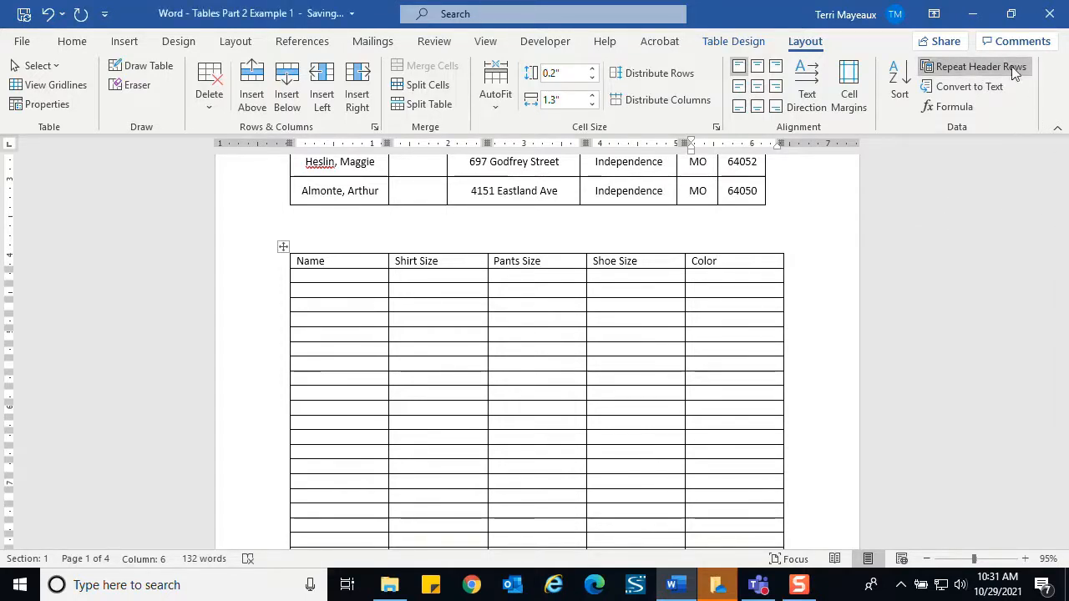
left_click_drag(1062, 188, 1049, 255)
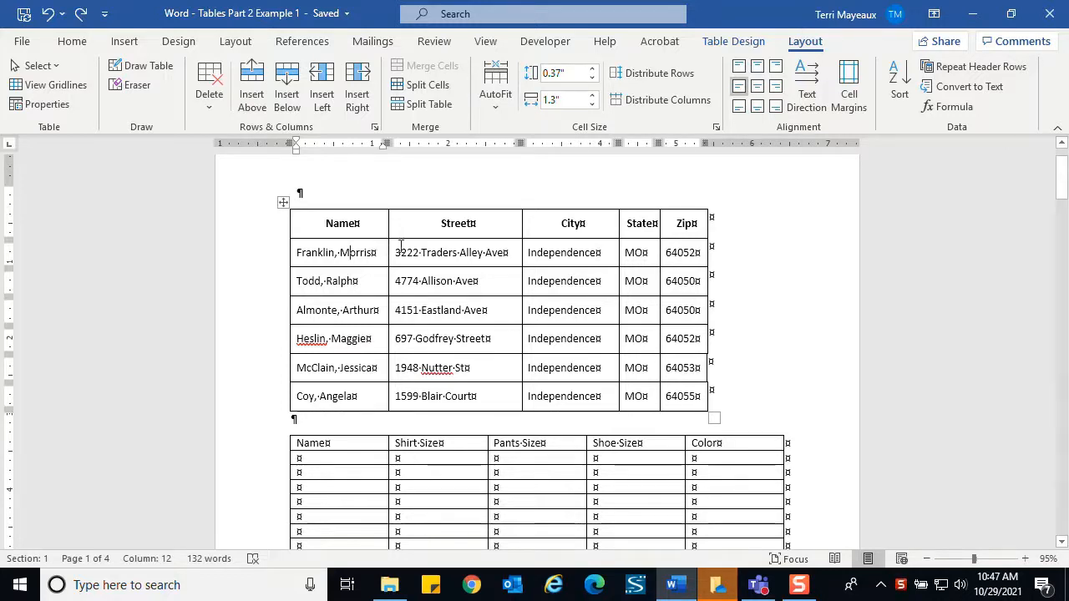
Step: Sort the address table by Zip as Number ascending, with Name as Text ascending as the second sort key
mouse_move(716, 194)
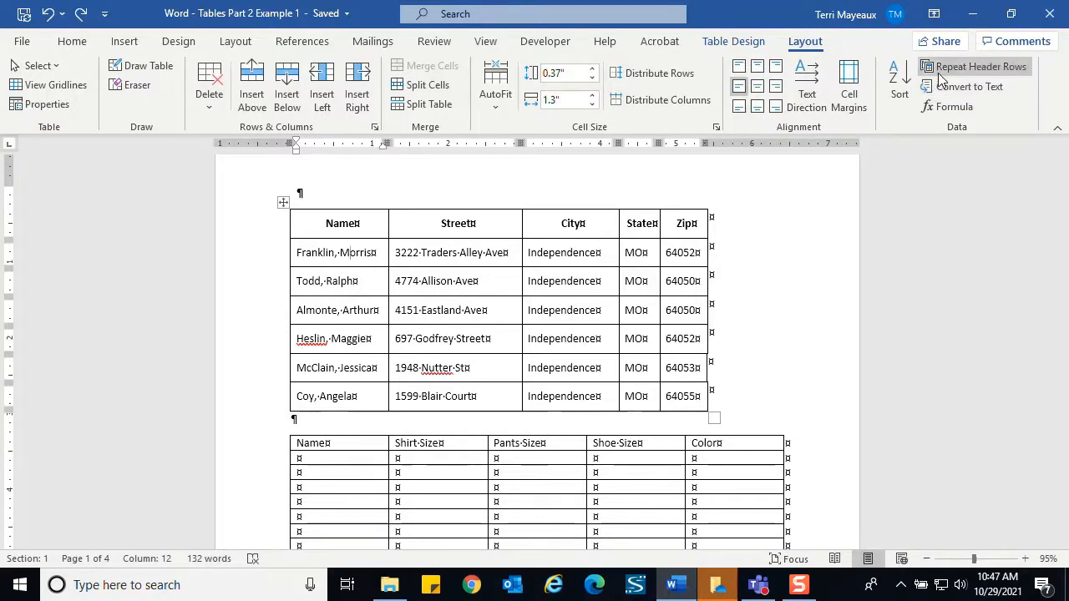
left_click(899, 102)
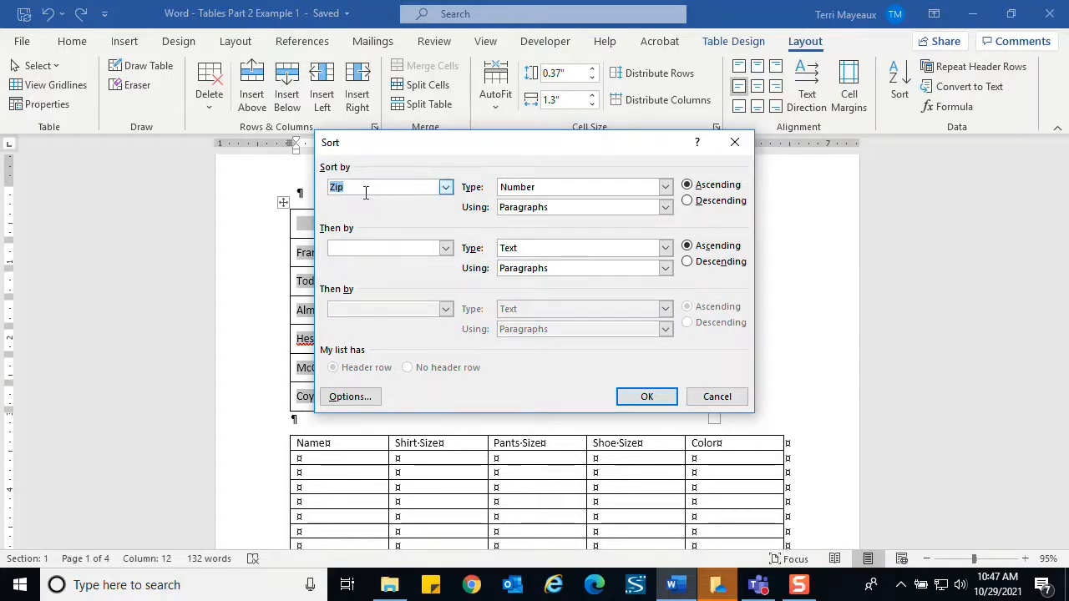
left_click(445, 189)
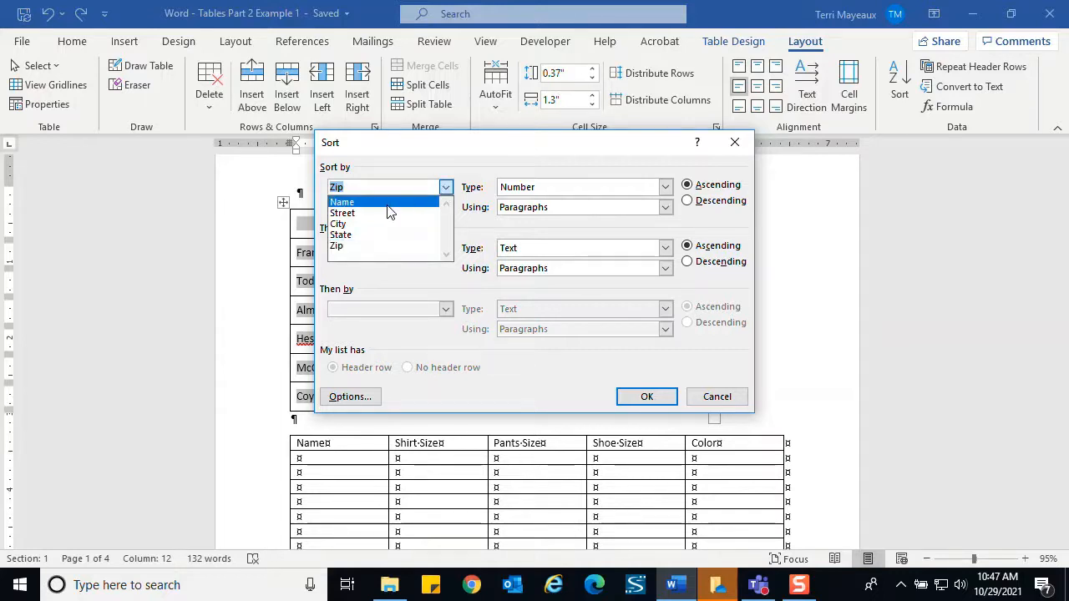
left_click(373, 246)
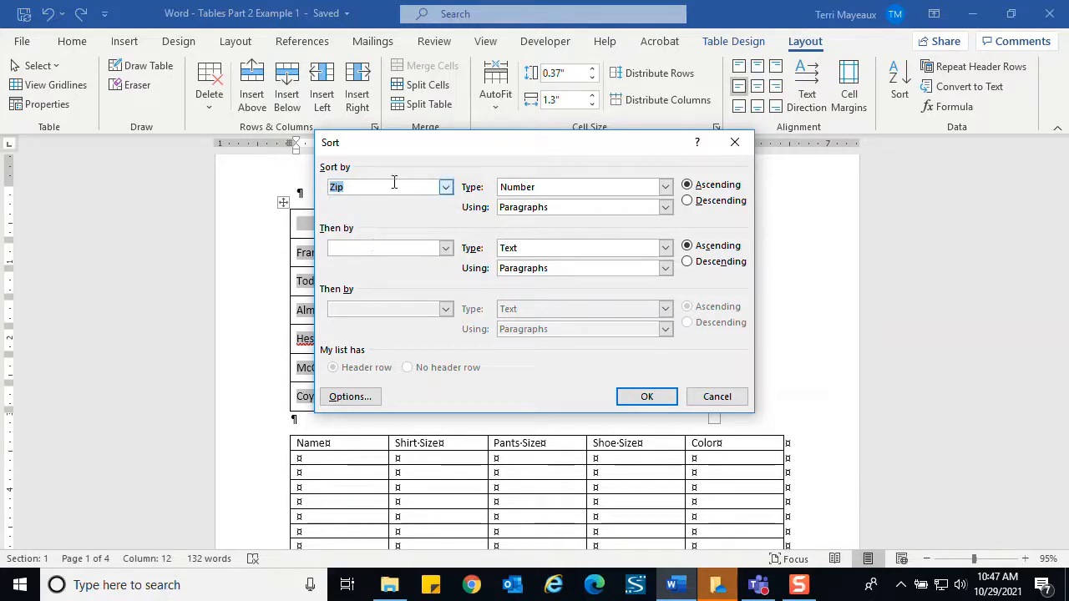
left_click(666, 187)
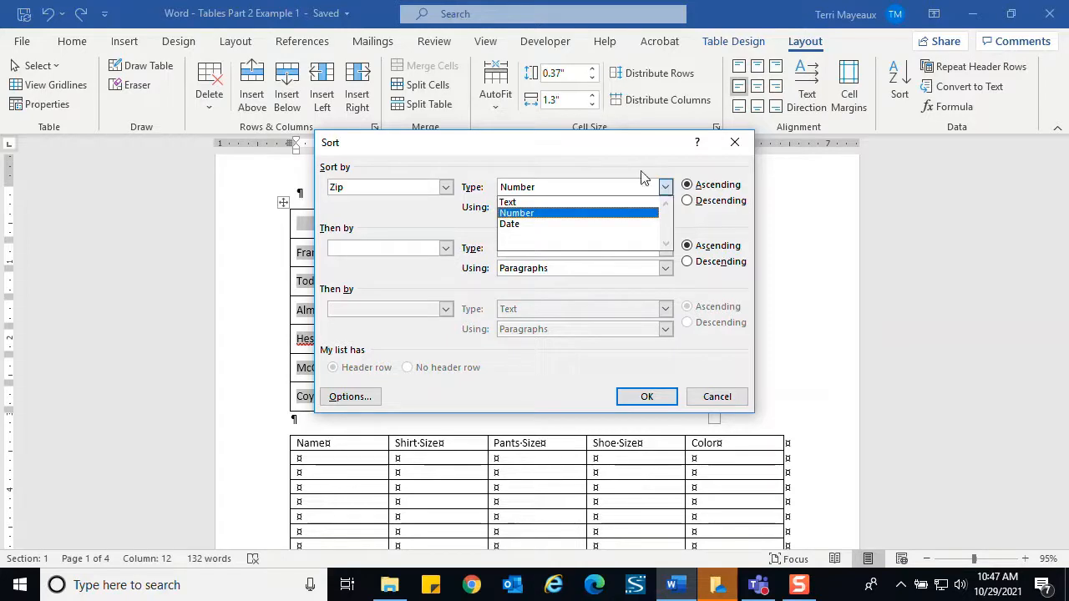
left_click(665, 187)
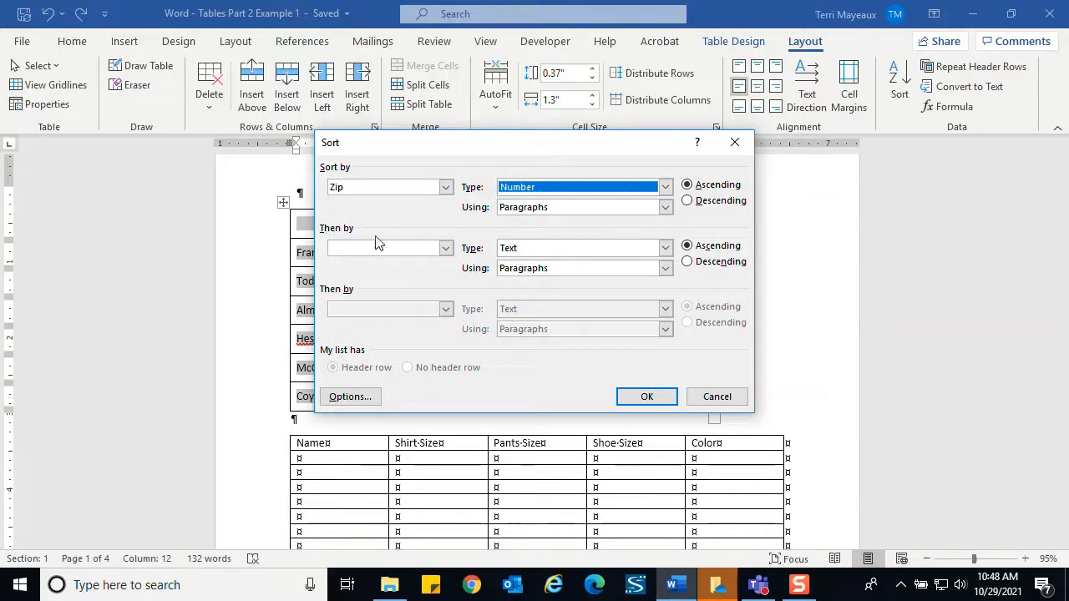
left_click(445, 248)
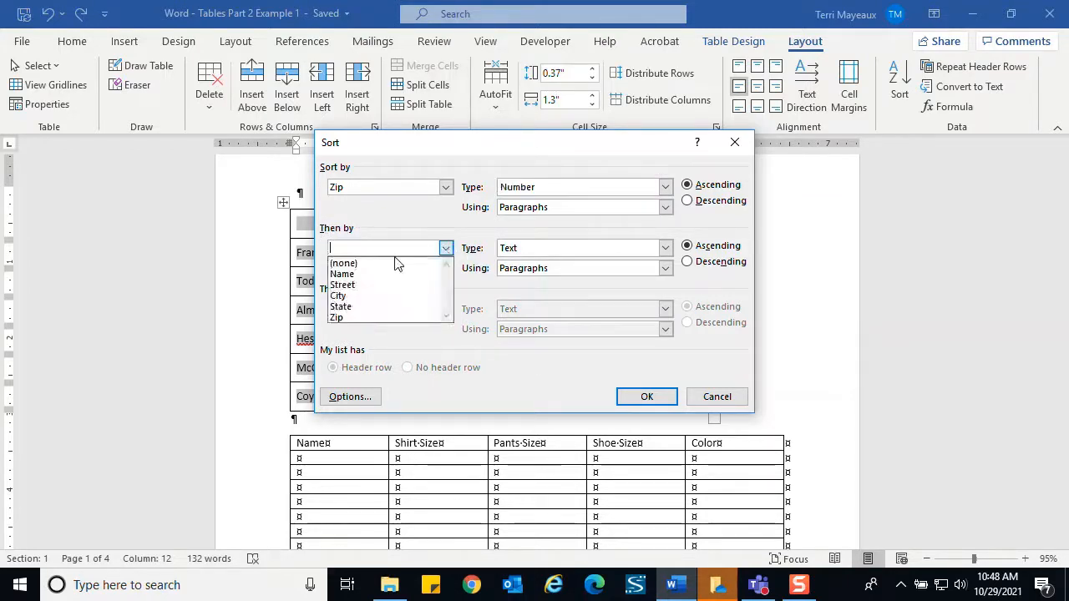
left_click(381, 274)
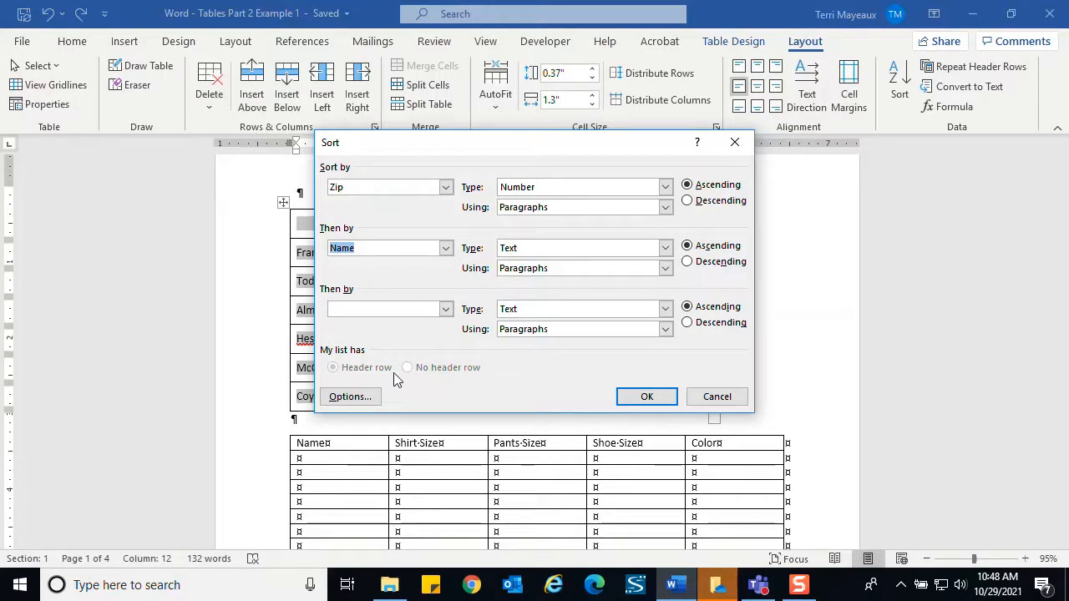
left_click(648, 397)
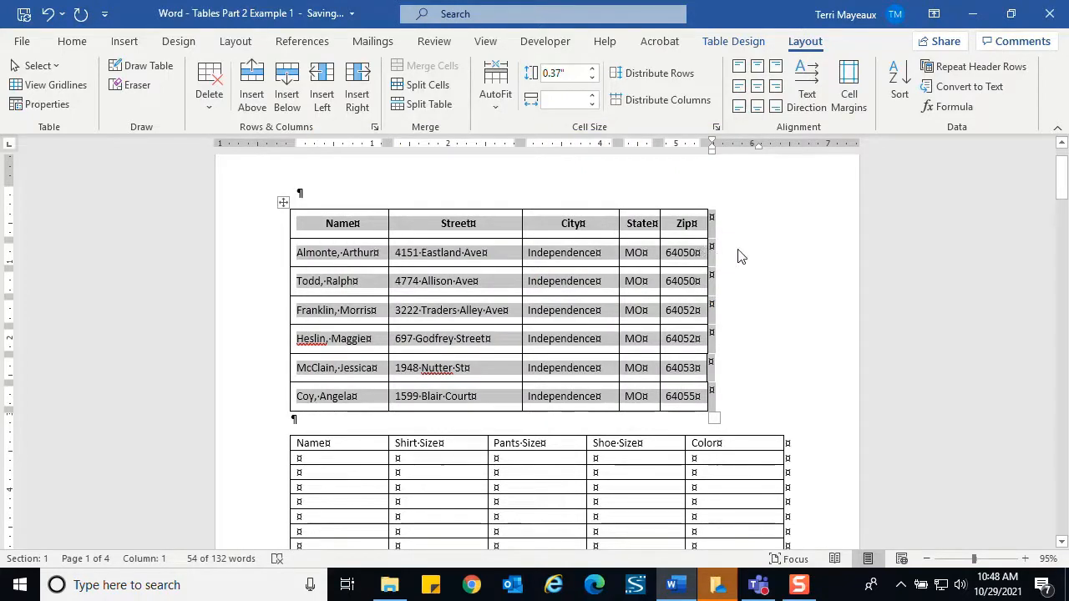
left_click(706, 263)
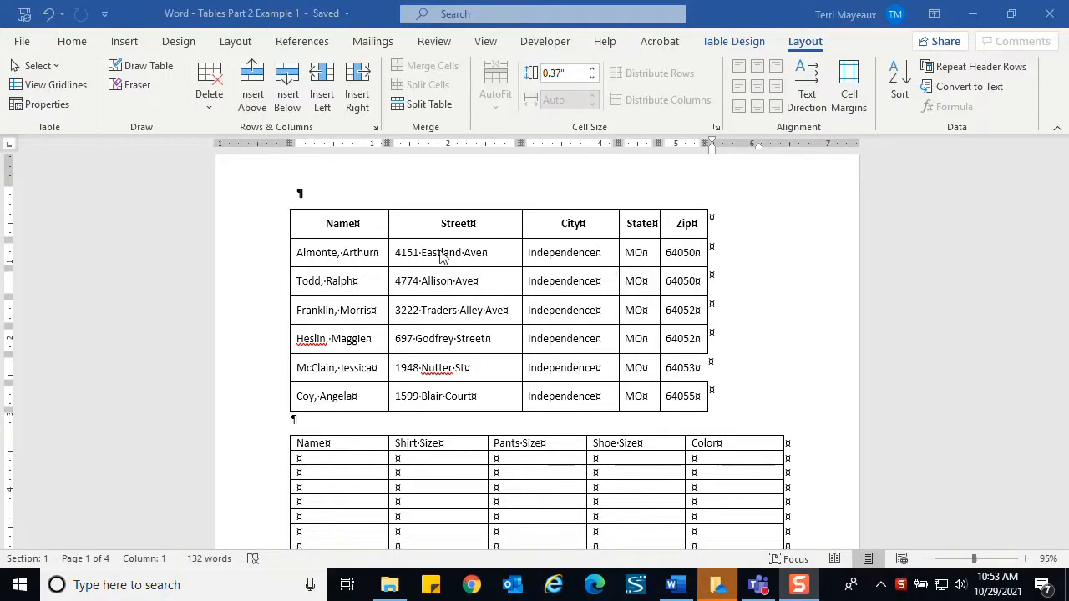
Step: Convert the address table to text separated by tabs and hide the formatting marks
left_click(350, 255)
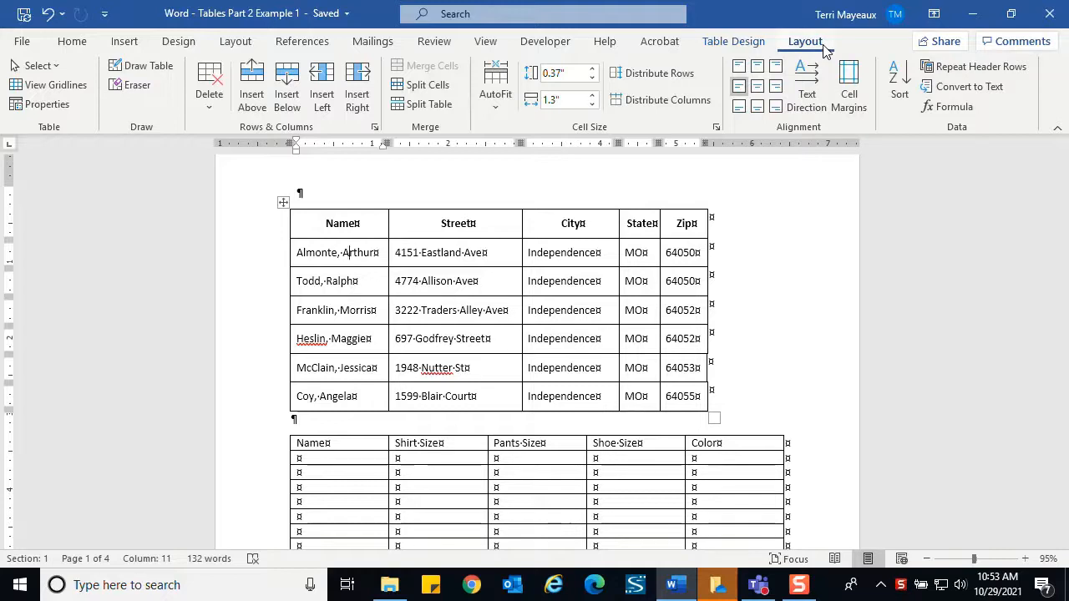
left_click(999, 92)
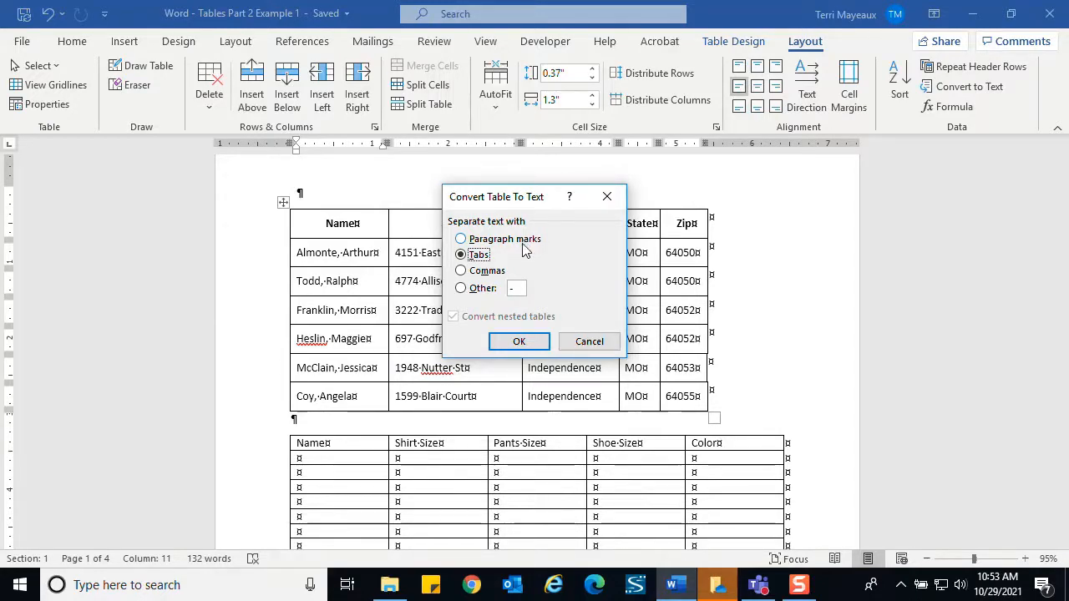
left_click(525, 341)
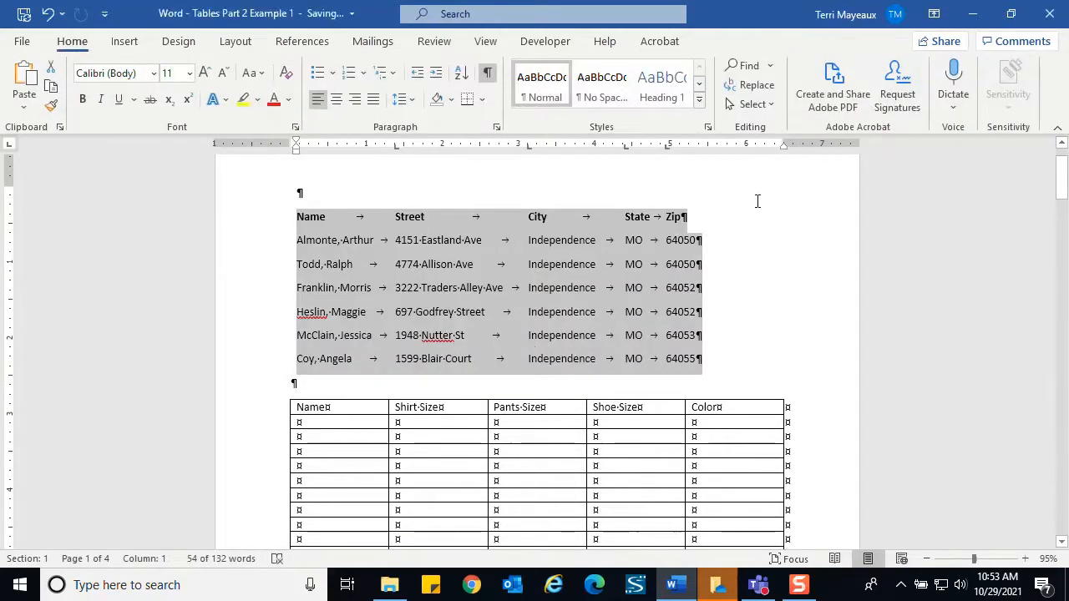
left_click(749, 236)
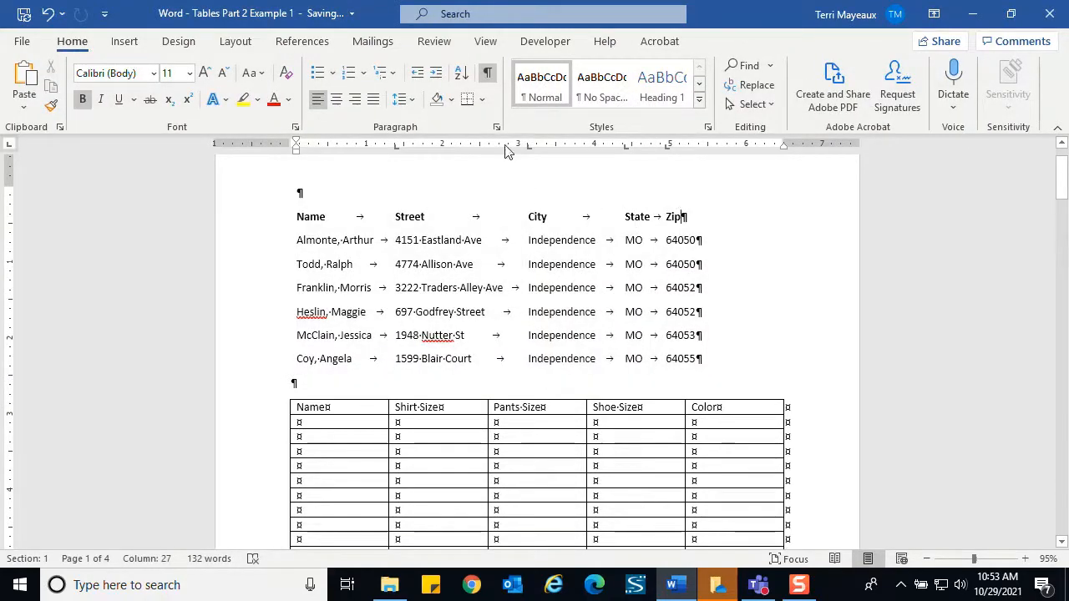
left_click(488, 75)
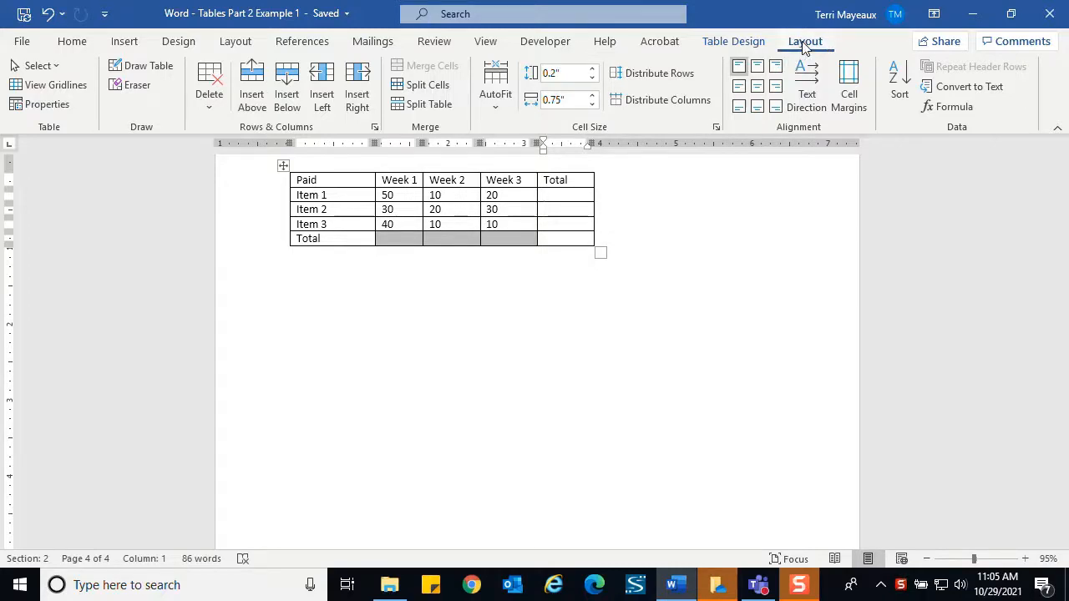
Step: Insert the formula =SUM(LEFT) with number format $#,##0.00;($#,##0.00) in the Total cell of Item 1
left_click(957, 107)
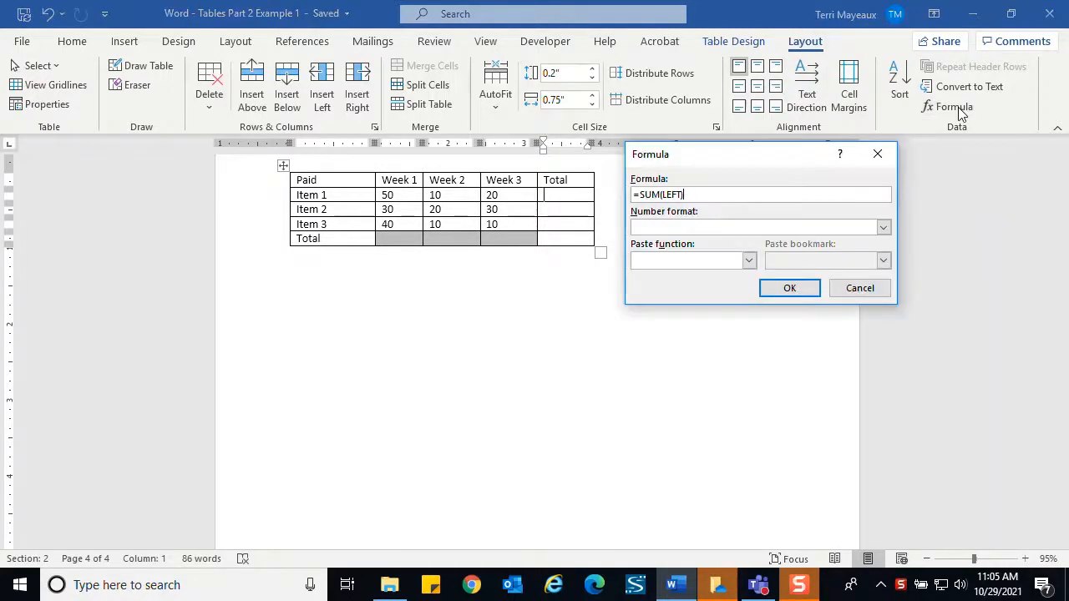
left_click_drag(729, 153, 731, 146)
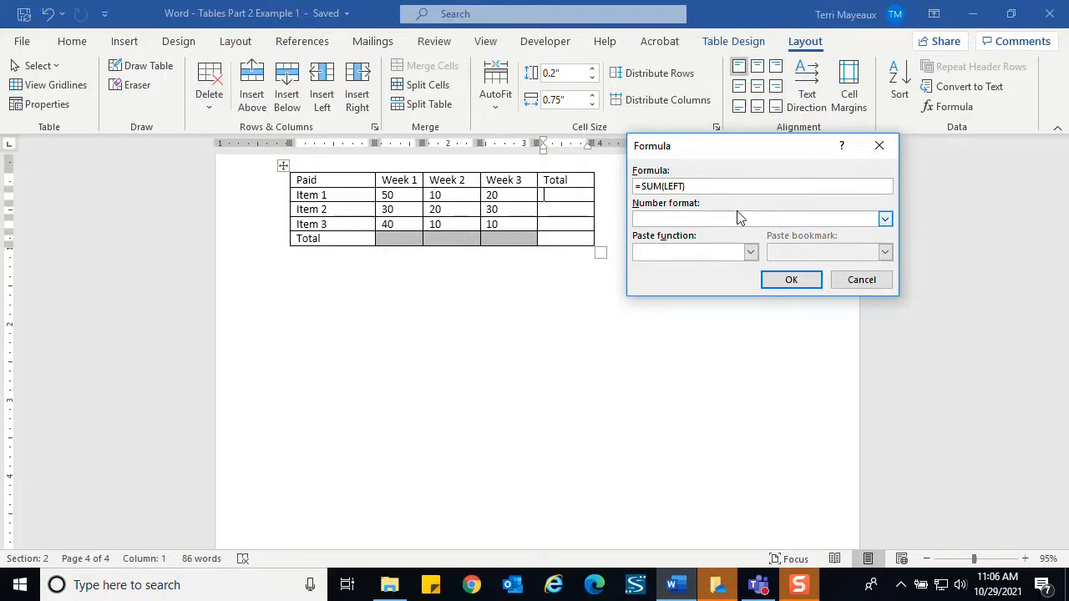
left_click(885, 219)
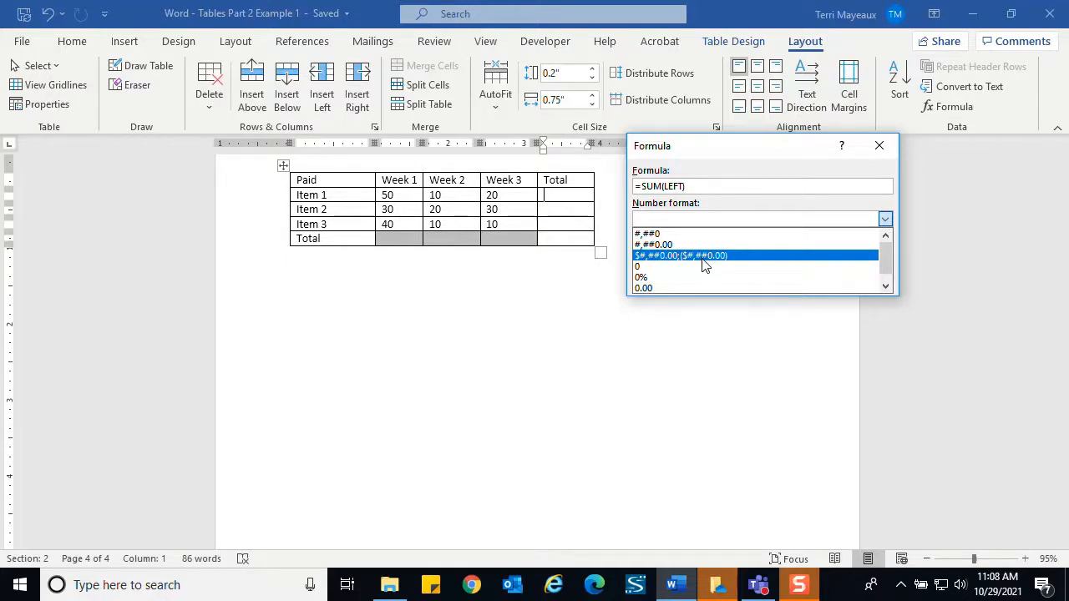
left_click(704, 264)
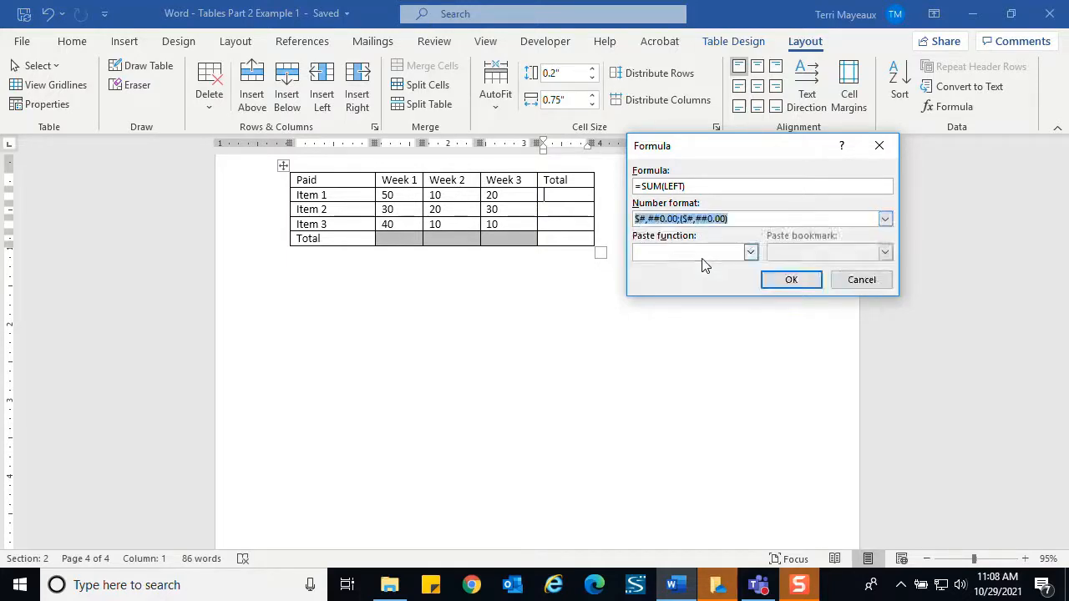
left_click(789, 282)
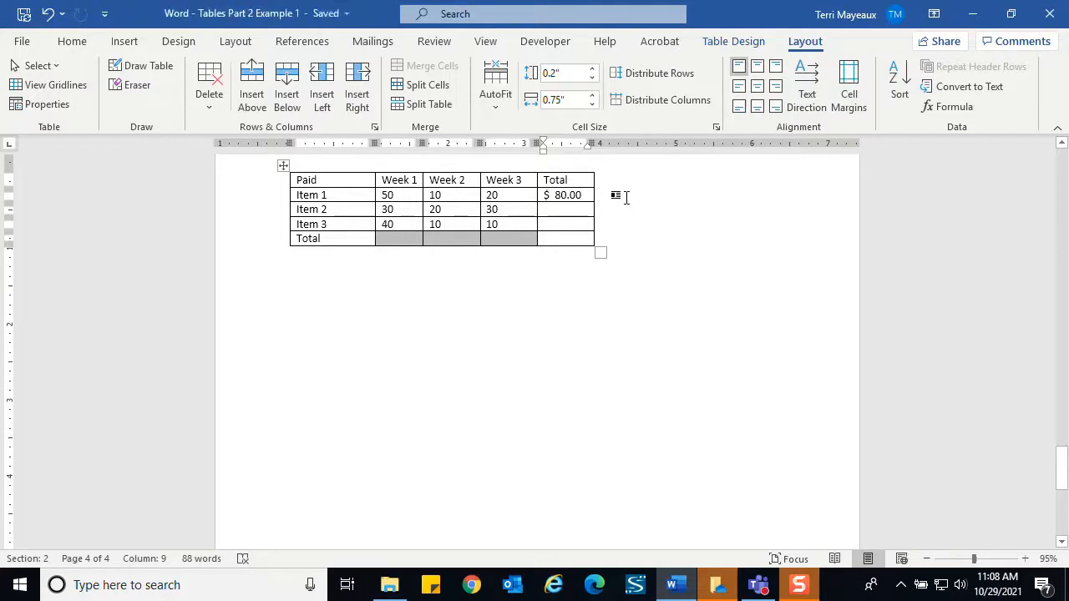
Step: Insert the formula =SUM(left) with number format $#,##0.00;($#,##0.00) in the Total cell of Item 2
left_click(568, 210)
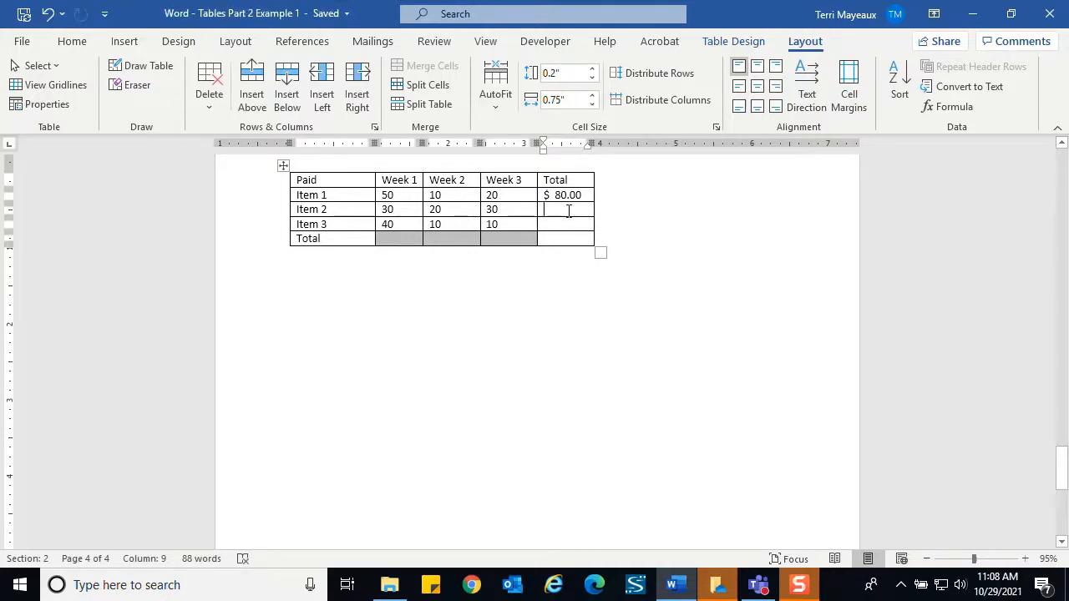
left_click(947, 112)
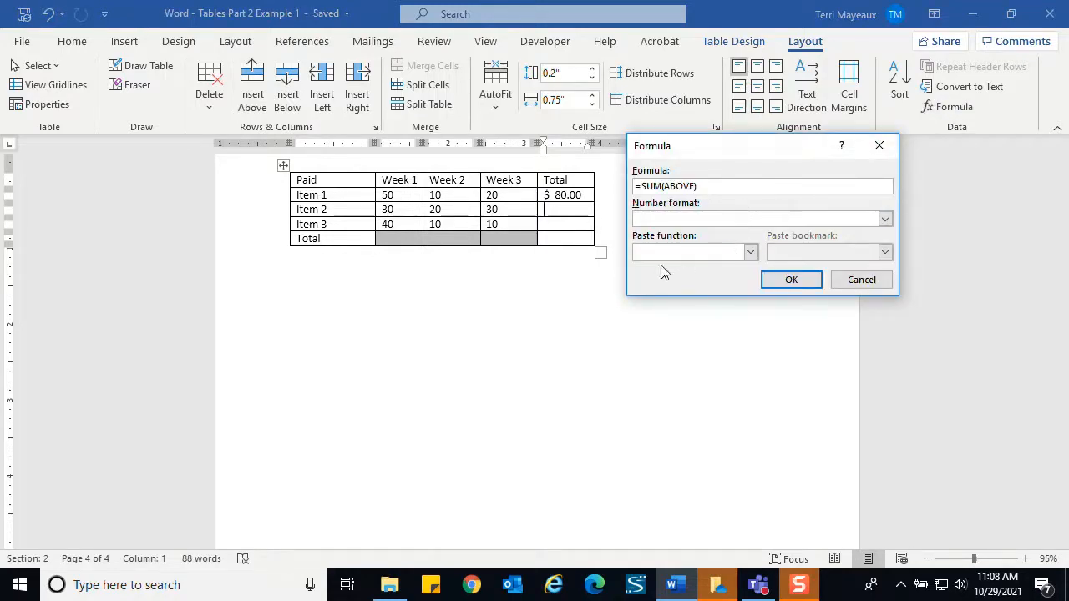
left_click(750, 253)
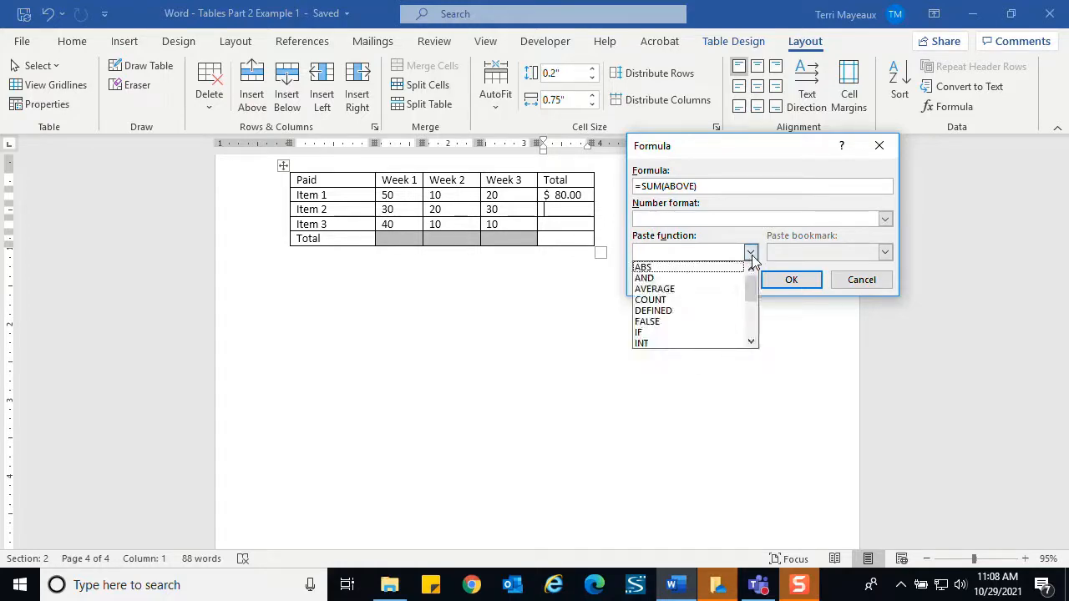
mouse_move(751, 290)
left_mouse_down()
mouse_move(742, 330)
mouse_move(747, 290)
left_mouse_up()
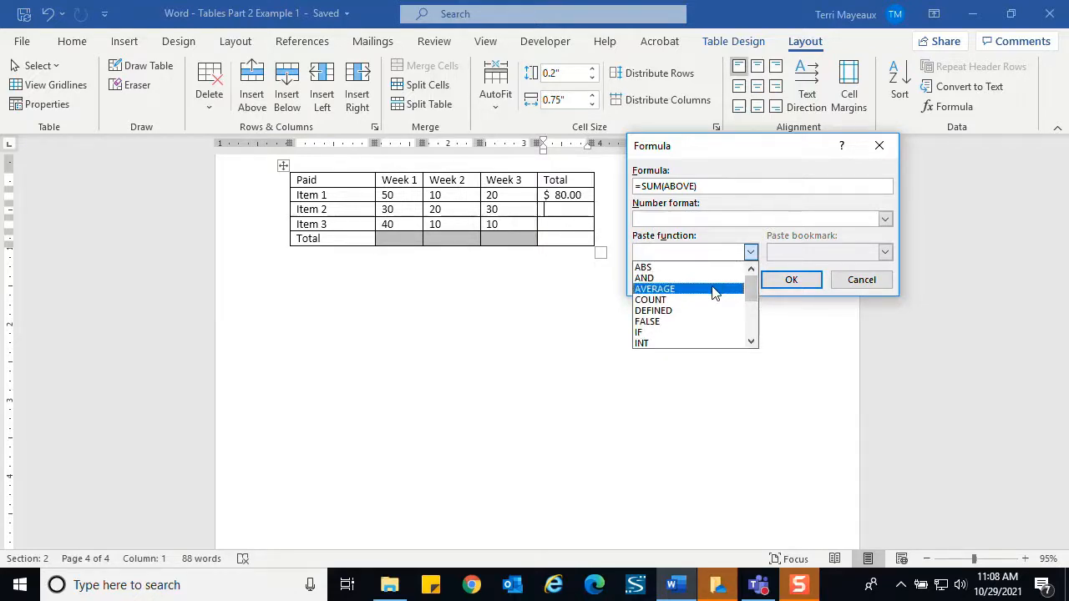
left_click(720, 187)
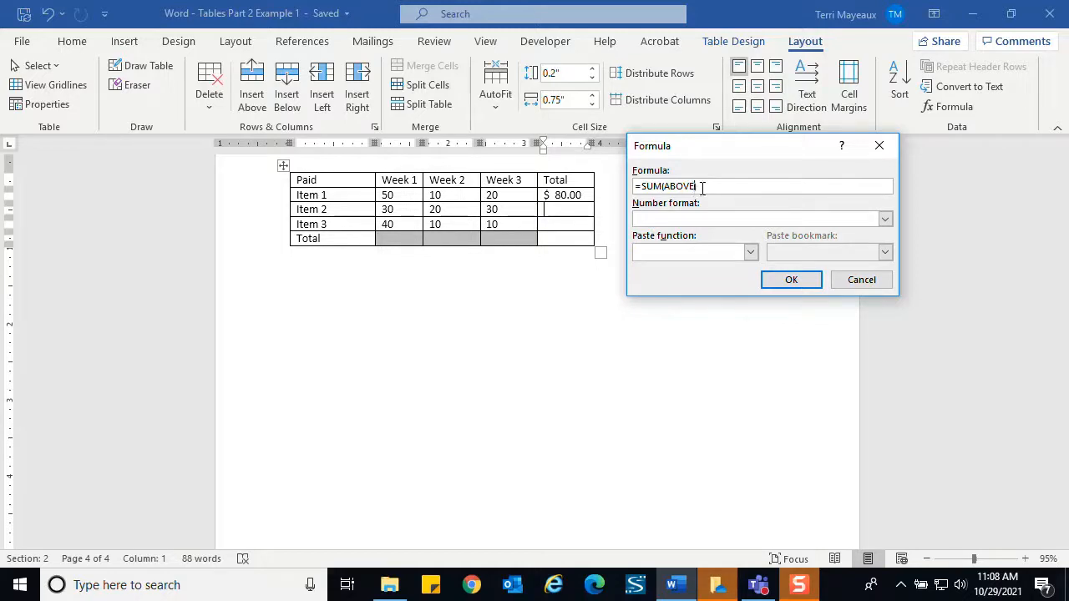
key("BackSpace")
key("BackSpace")
key("BackSpace")
key("BackSpace")
key("BackSpace")
key("BackSpace")
type("left")
left_click(885, 219)
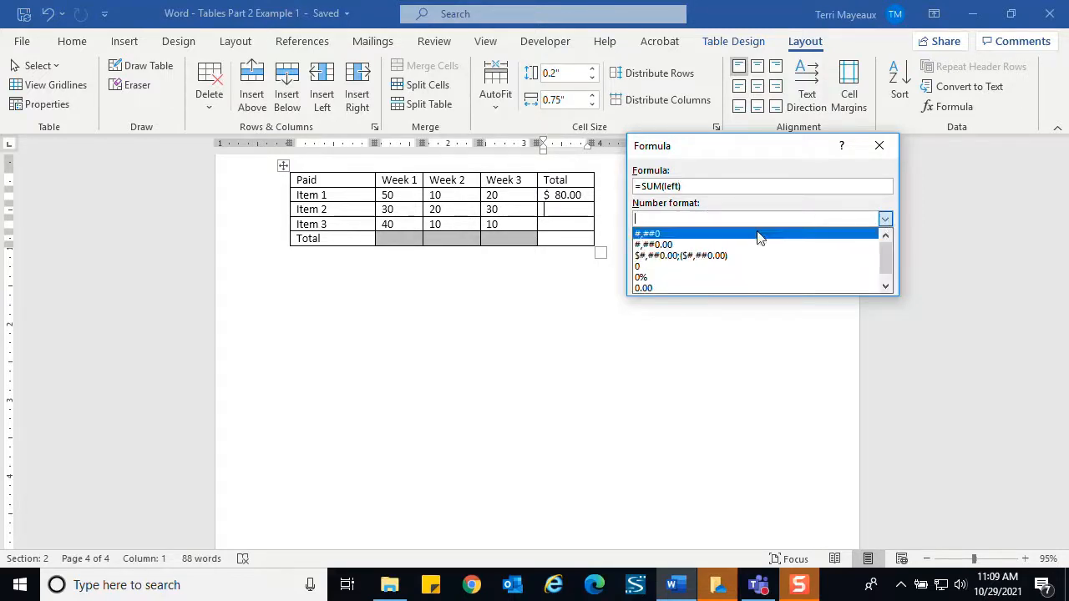
left_click(659, 255)
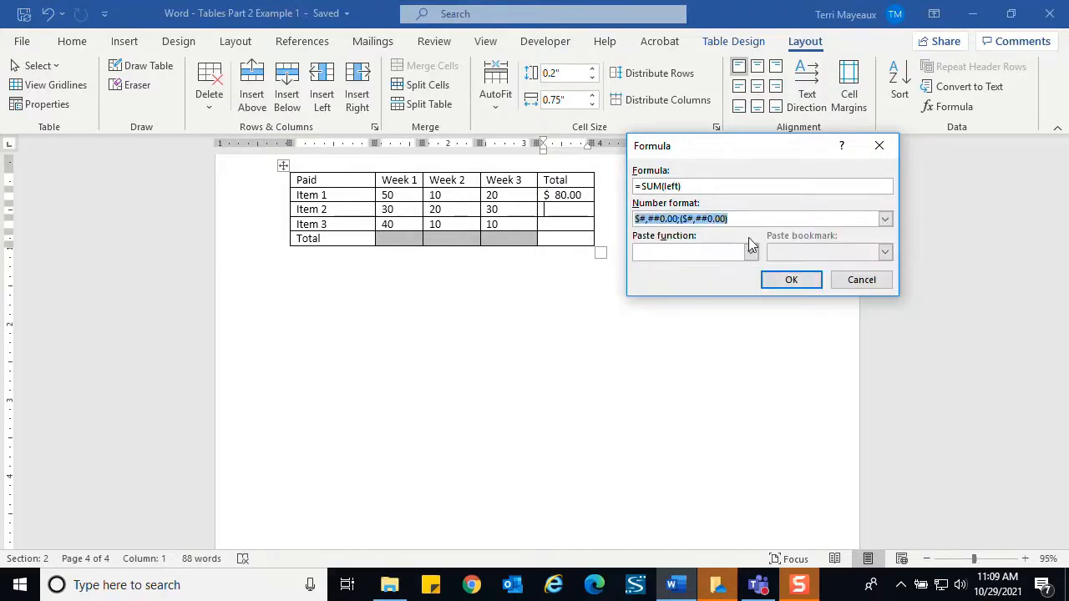
left_click(790, 281)
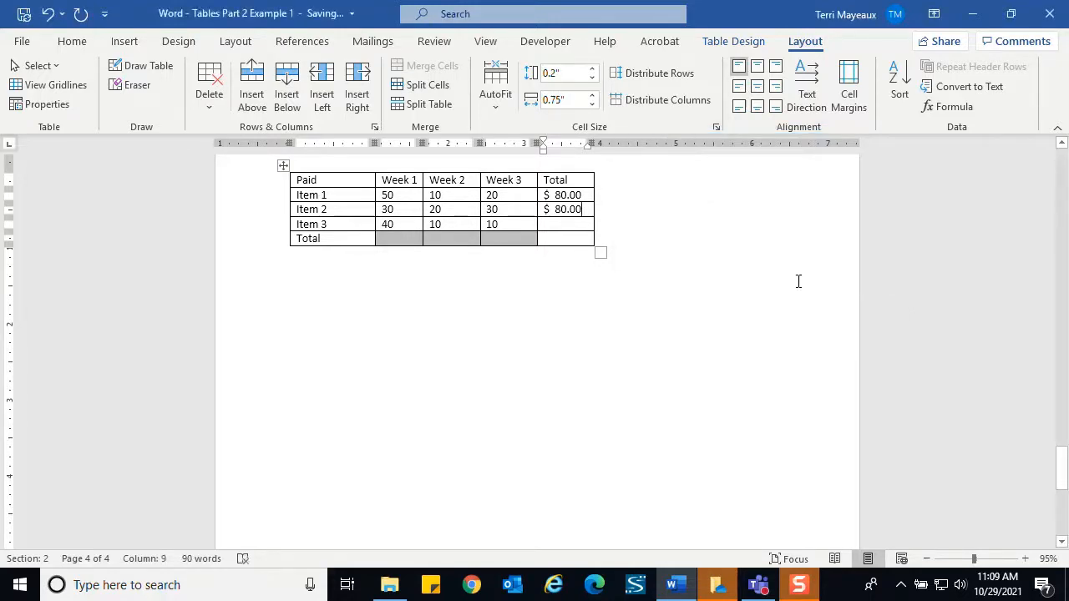
Step: Insert the formula =SUM(left) with number format $#,##0.00;($#,##0.00) in the Total cell of Item 3
left_click(559, 223)
left_click(947, 108)
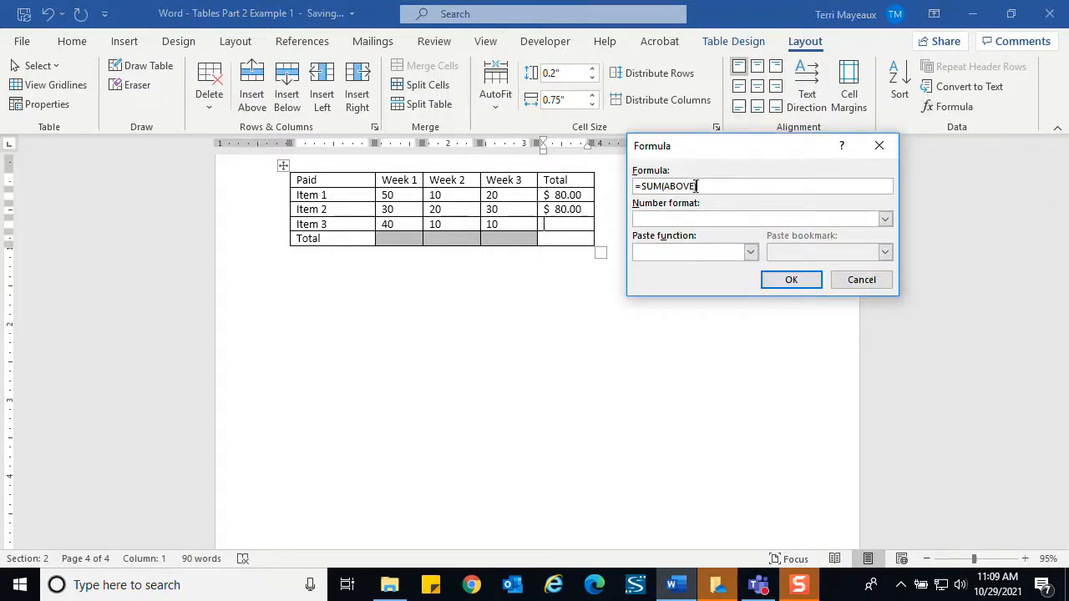
key("BackSpace")
key("BackSpace")
key("BackSpace")
key("BackSpace")
key("BackSpace")
key("BackSpace")
type("left)")
left_click(885, 218)
left_click(703, 257)
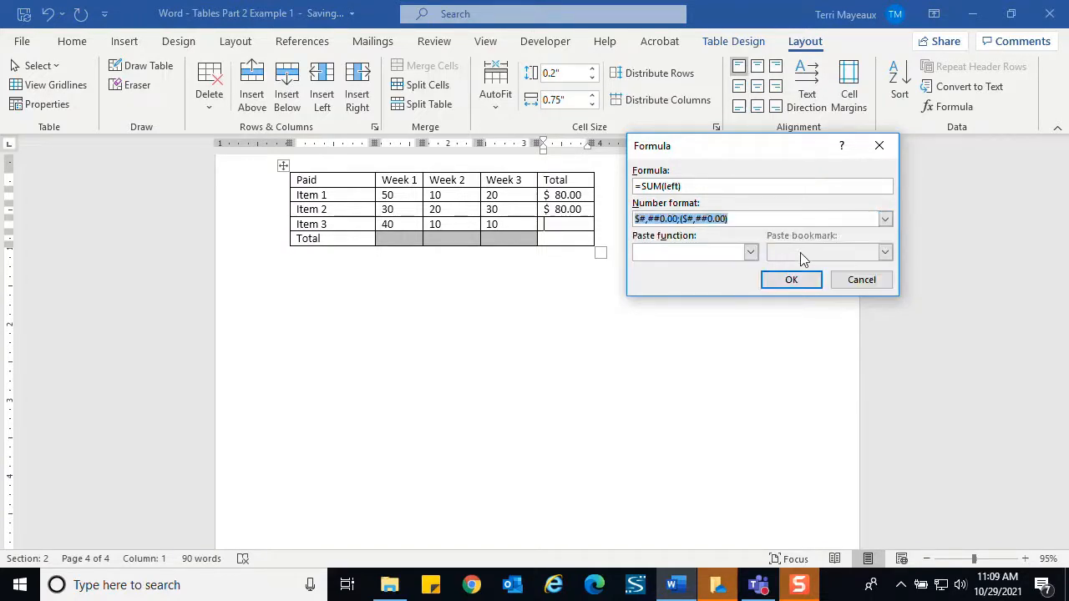
left_click(792, 279)
Step: Insert the formula =SUM(ABOVE) with number format $#,##0.00;($#,##0.00) in the Total row's cell of the Total column
key("Down")
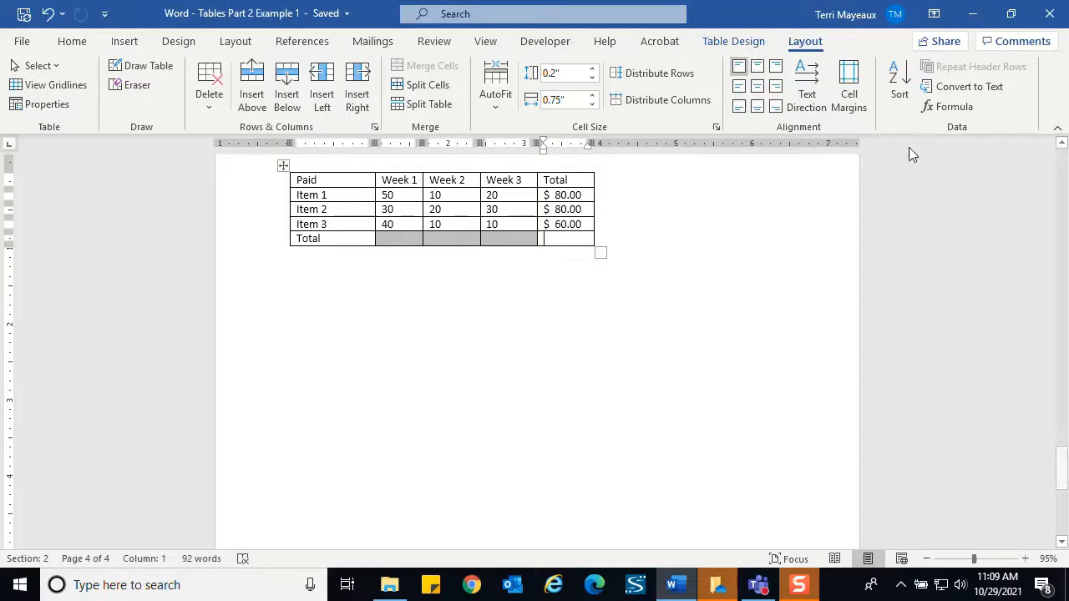
left_click(959, 107)
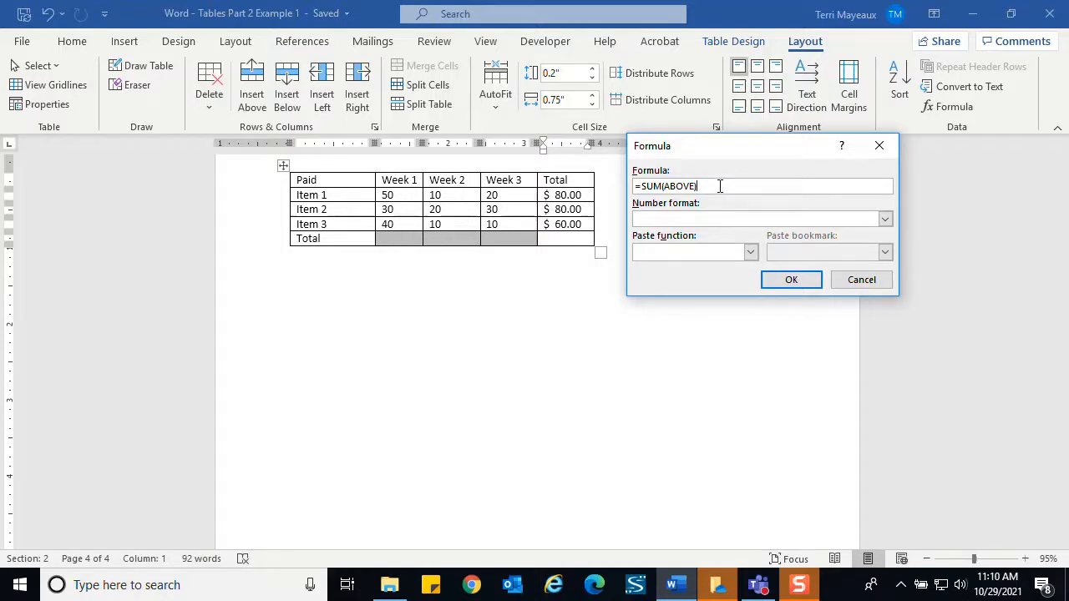
left_click(725, 215)
left_click(884, 219)
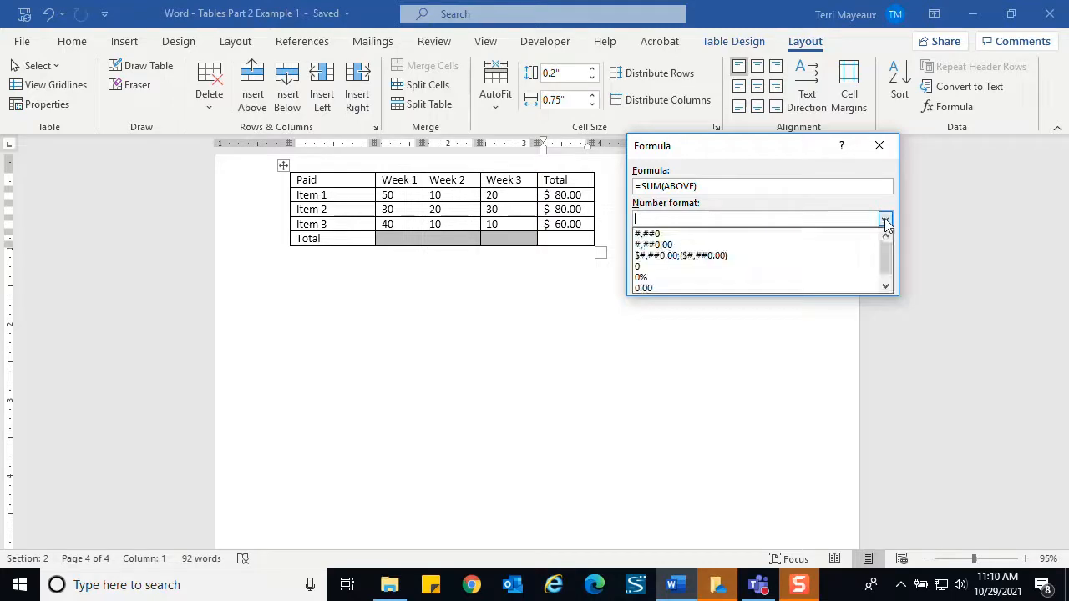
left_click(681, 256)
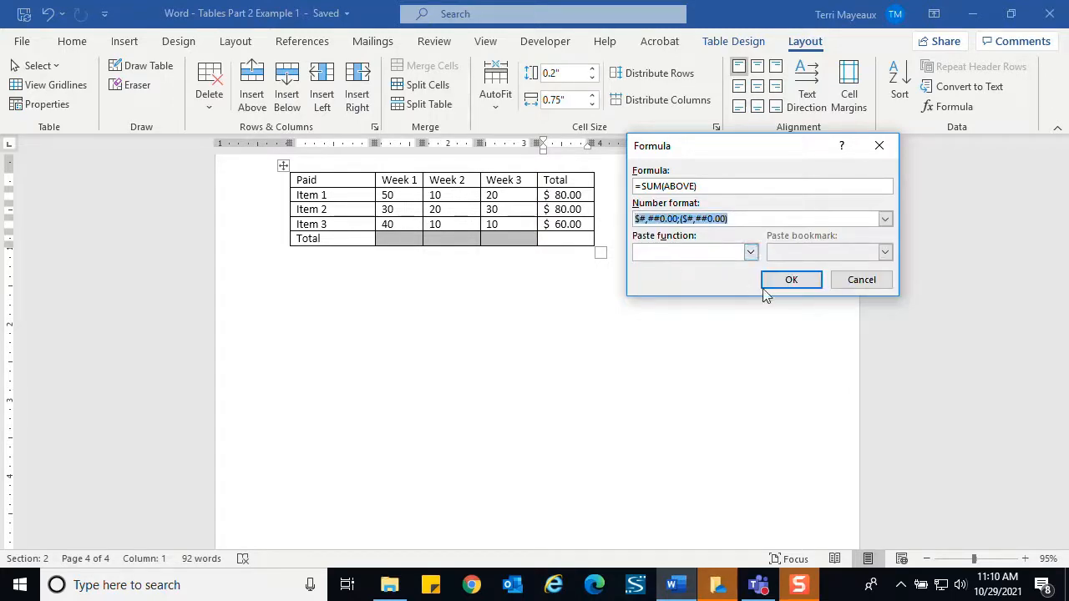
left_click(791, 280)
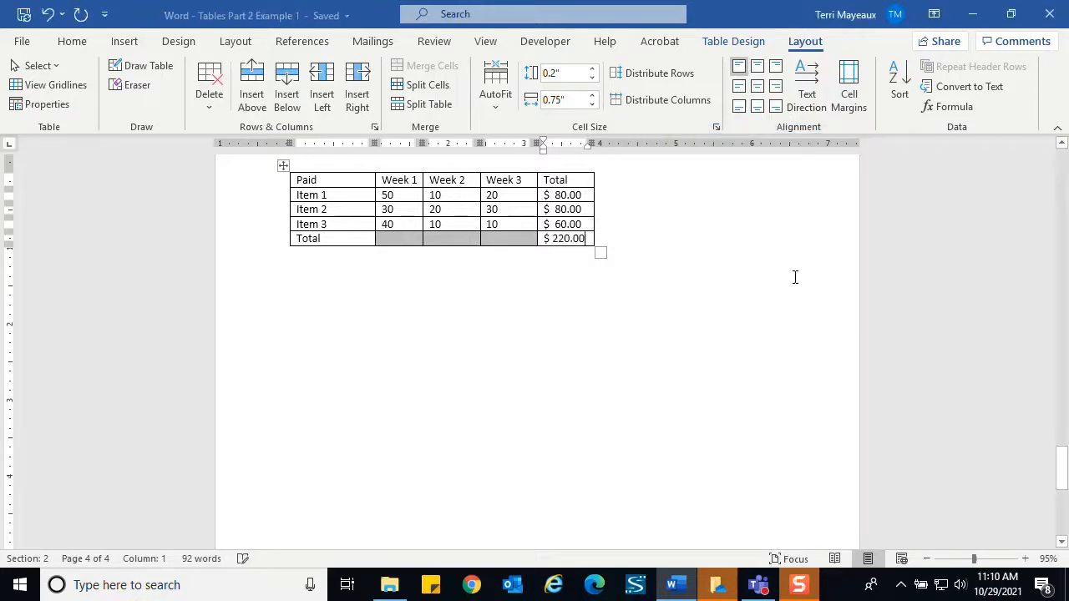